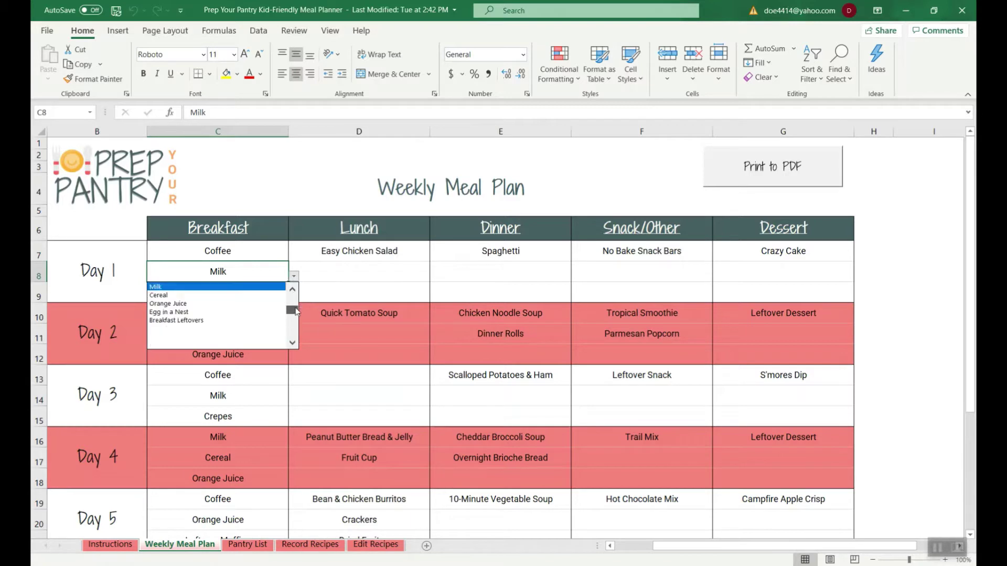
Browse the available meal choices for the second Day 2 lunch slot and the second Day 3 dessert slot
{"action": "left_click", "coordinate": [387, 332]}
{"action": "left_click", "coordinate": [386, 332]}
{"action": "left_click", "coordinate": [435, 338]}
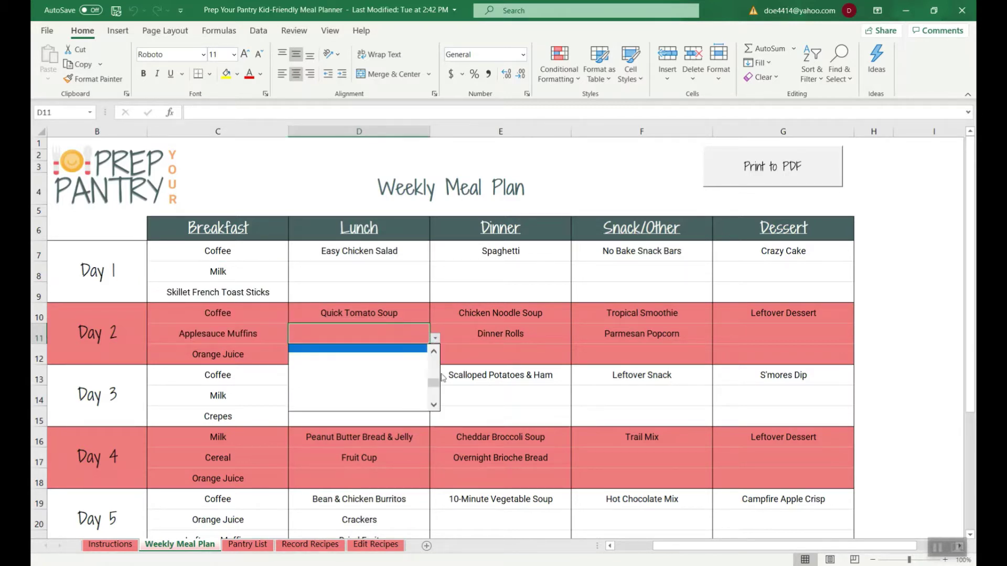
{"action": "left_click_drag", "start_coordinate": [433, 380], "coordinate": [433, 357]}
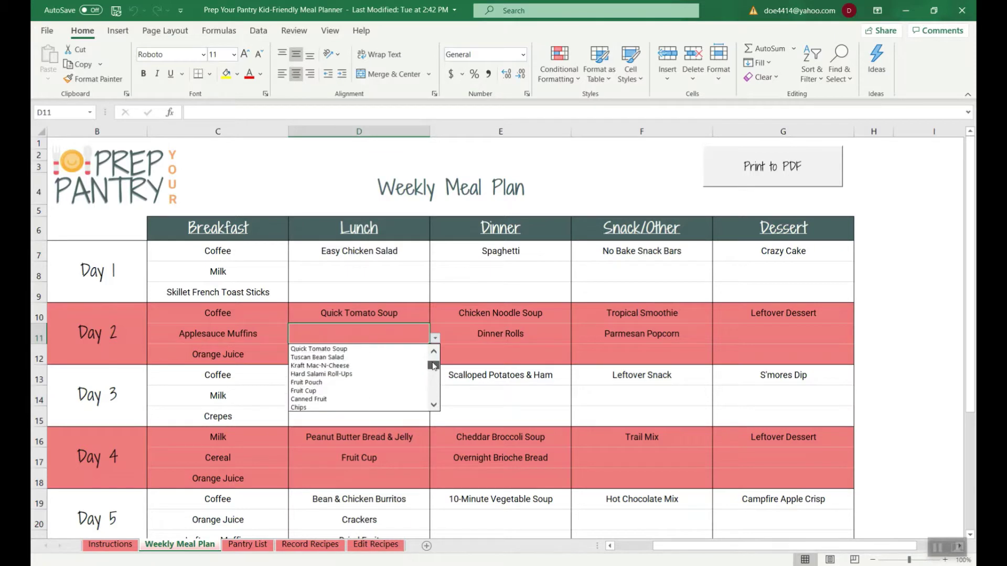
{"action": "left_click", "coordinate": [794, 397]}
{"action": "left_click", "coordinate": [794, 397]}
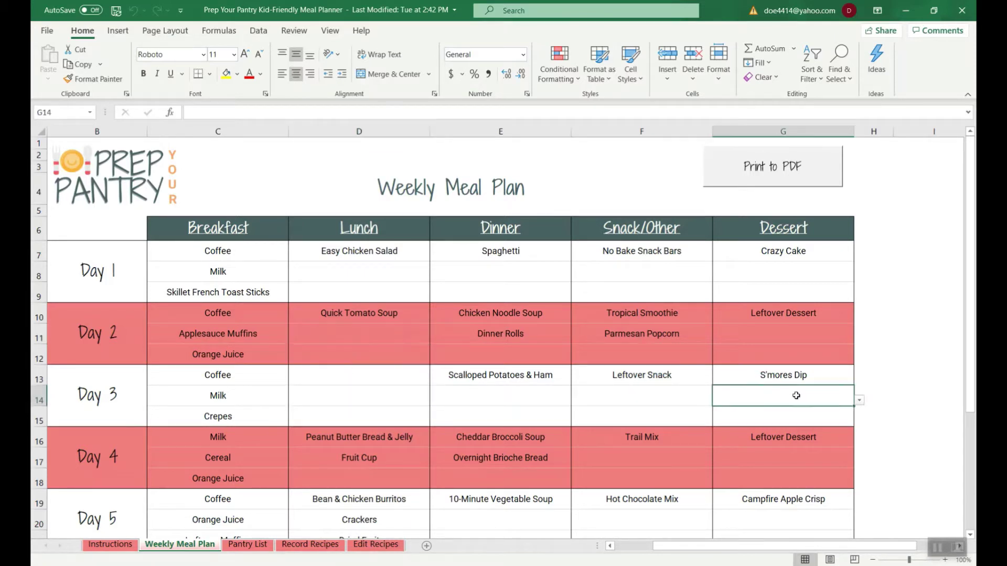
{"action": "left_click", "coordinate": [858, 400]}
{"action": "left_click_drag", "start_coordinate": [858, 434], "coordinate": [858, 418]}
{"action": "left_click", "coordinate": [774, 335]}
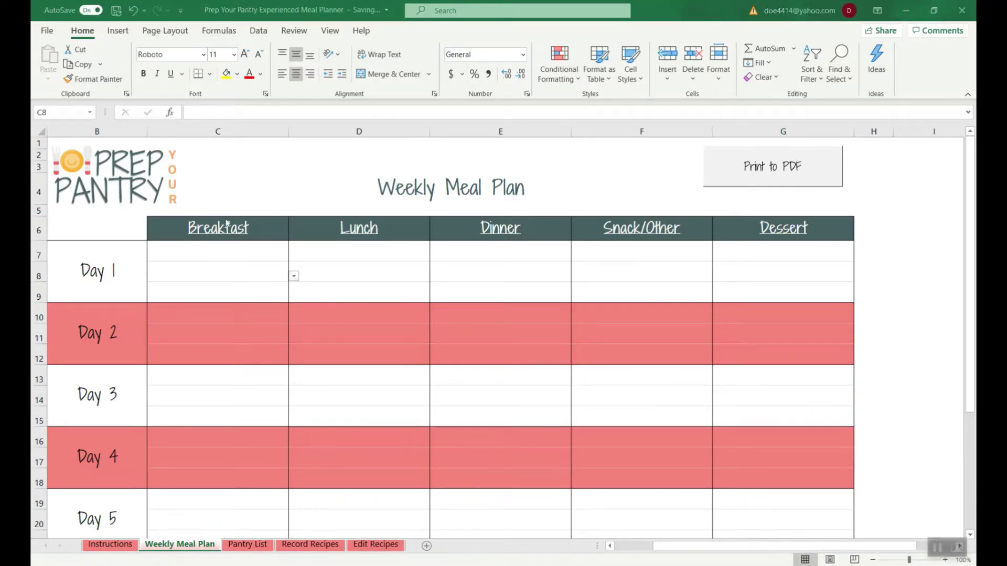
{"action": "scroll", "coordinate": [218, 244], "scroll_direction": "down", "scroll_amount": 3}
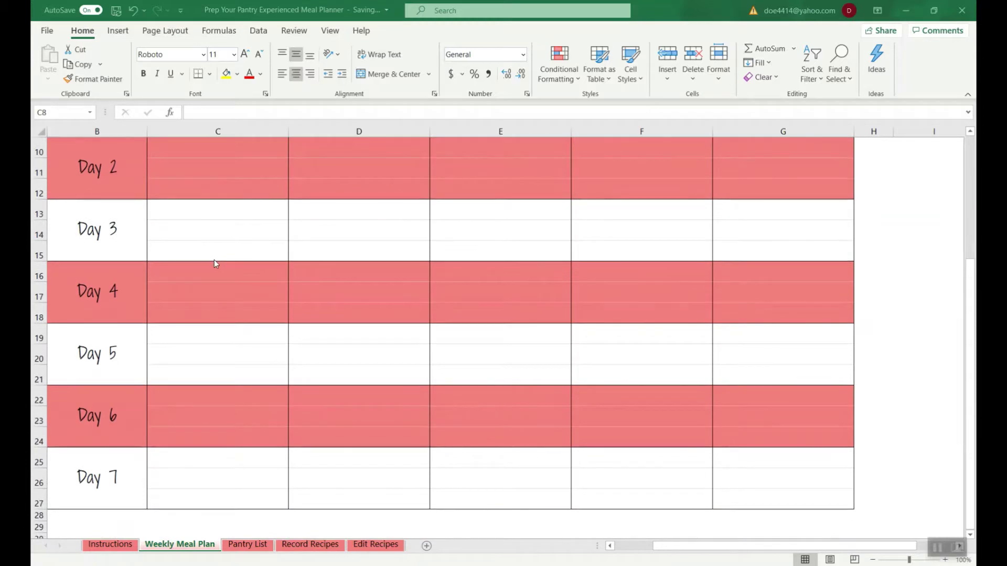
{"action": "scroll", "coordinate": [214, 259], "scroll_direction": "up", "scroll_amount": 2}
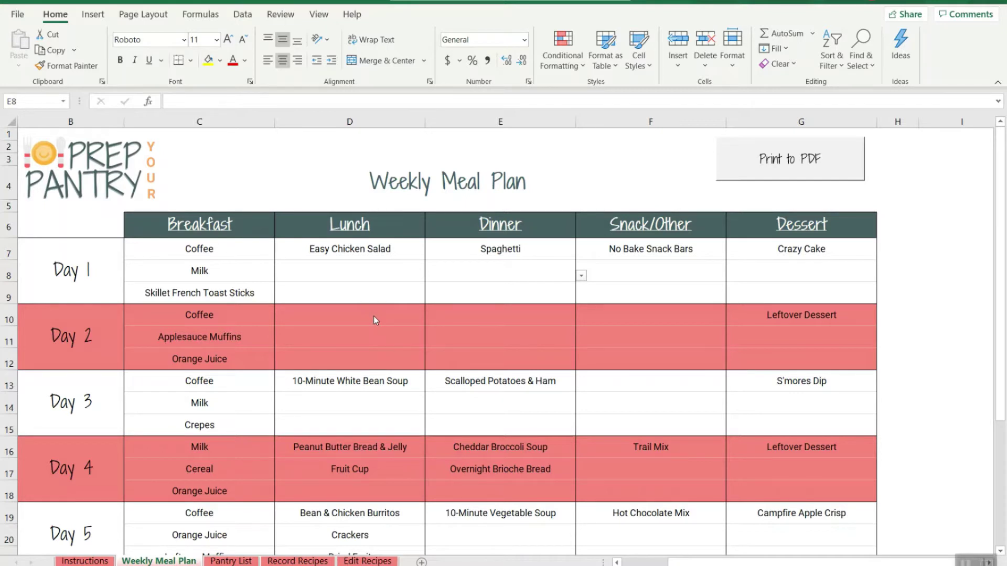
Choose Quick Tomato Soup for the first Day 2 lunch slot
{"action": "left_click", "coordinate": [388, 315]}
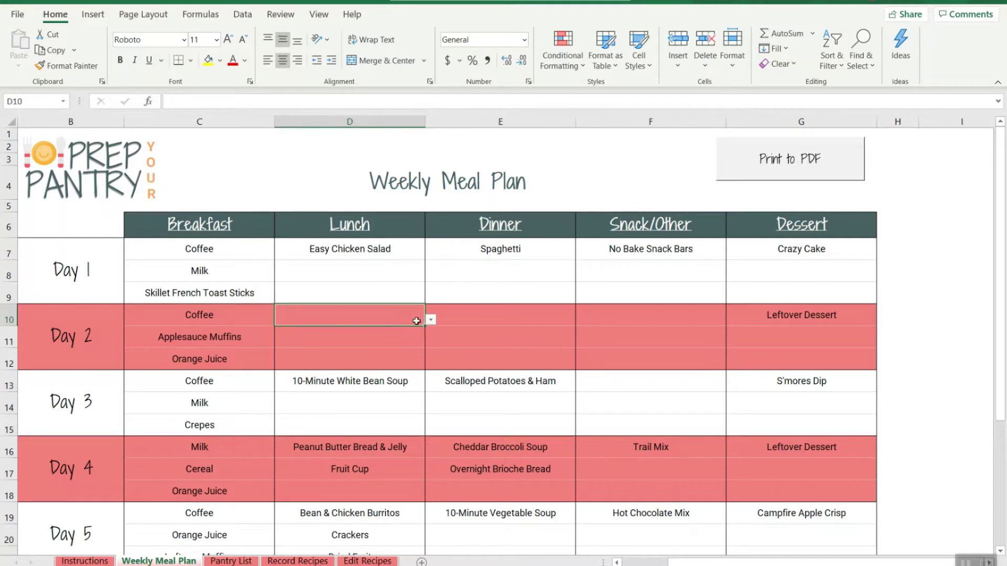
{"action": "left_click", "coordinate": [430, 319]}
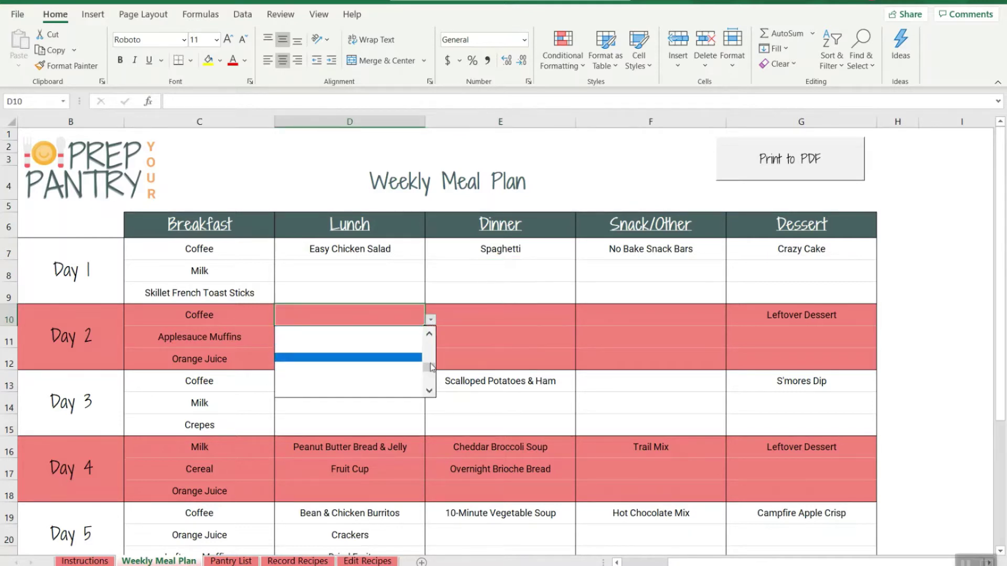
{"action": "scroll", "coordinate": [429, 360], "scroll_direction": "up", "scroll_amount": 6}
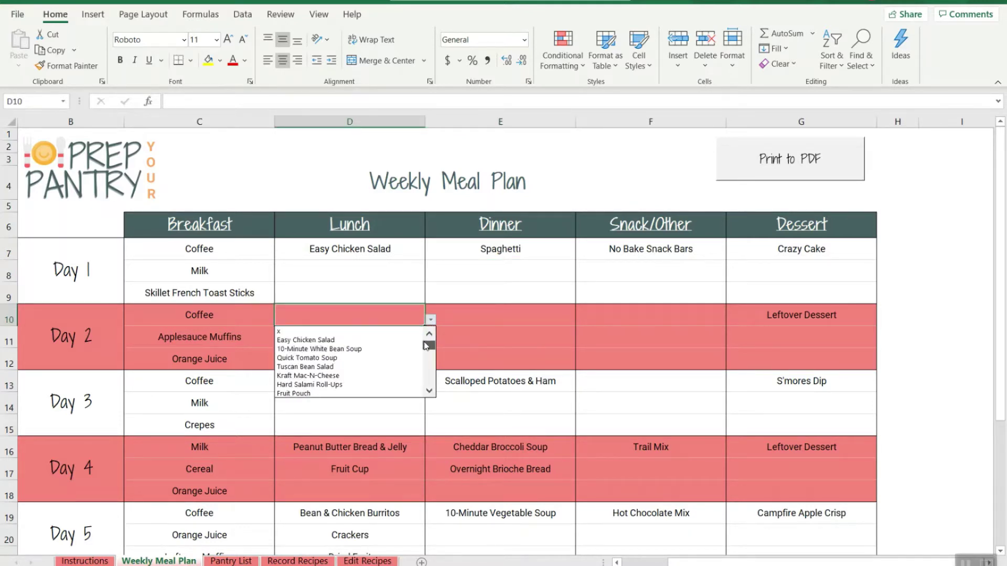
{"action": "left_click", "coordinate": [395, 358]}
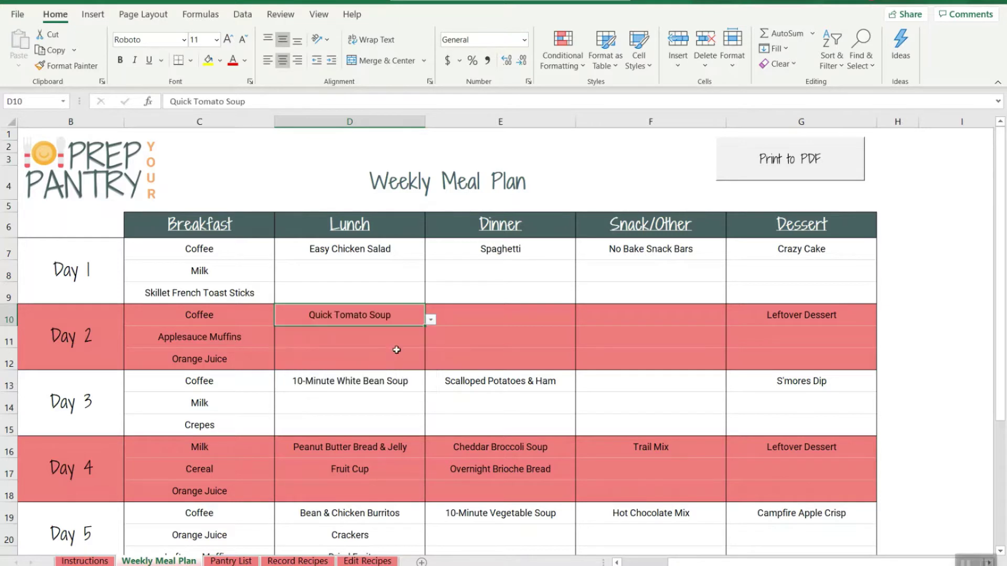
Choose Garlic Toast for the second Day 1 dinner slot, below Spaghetti
{"action": "left_click", "coordinate": [525, 273]}
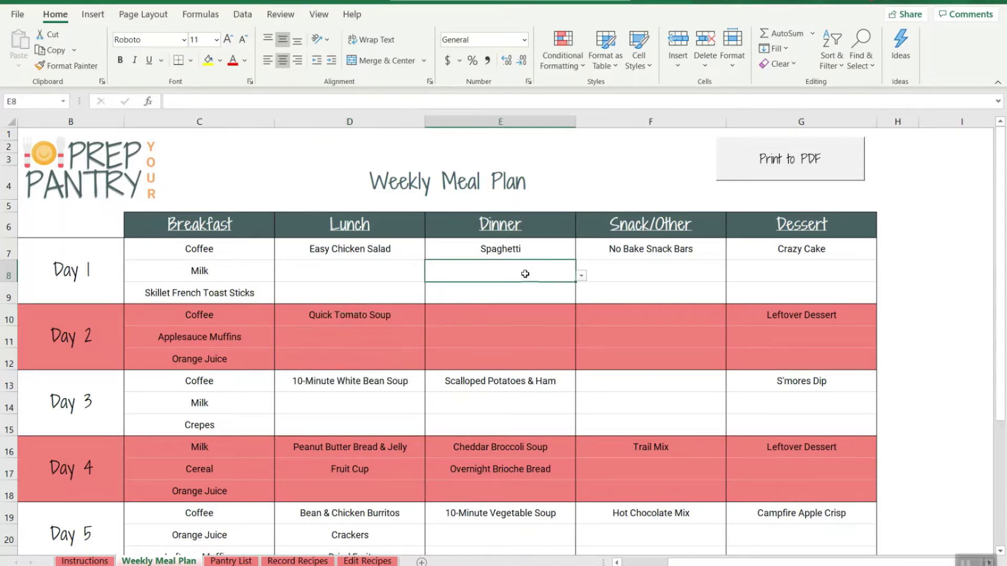
{"action": "left_click", "coordinate": [581, 276]}
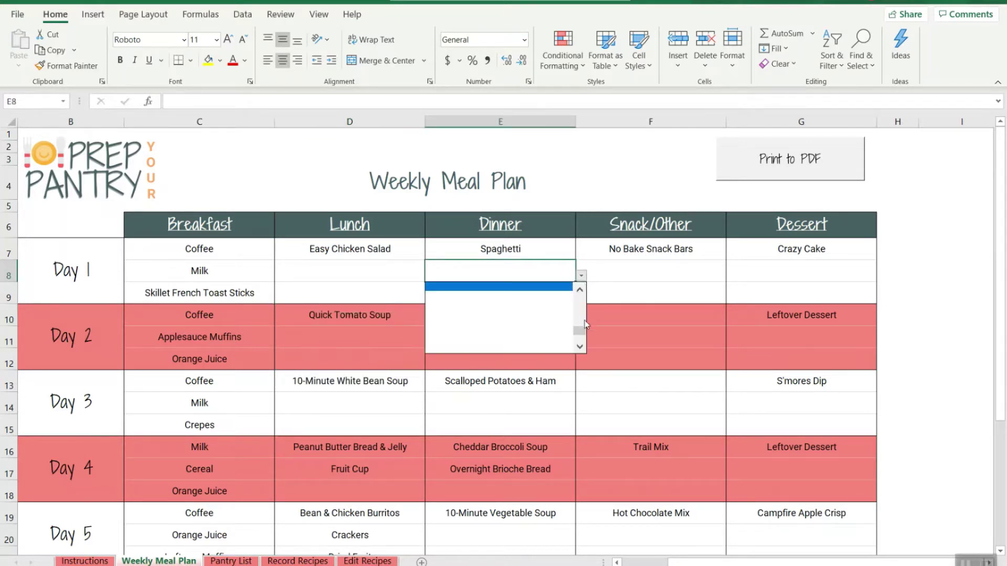
{"action": "mouse_move", "coordinate": [584, 332]}
{"action": "left_mouse_down"}
{"action": "mouse_move", "coordinate": [580, 303]}
{"action": "mouse_move", "coordinate": [580, 316]}
{"action": "left_mouse_up"}
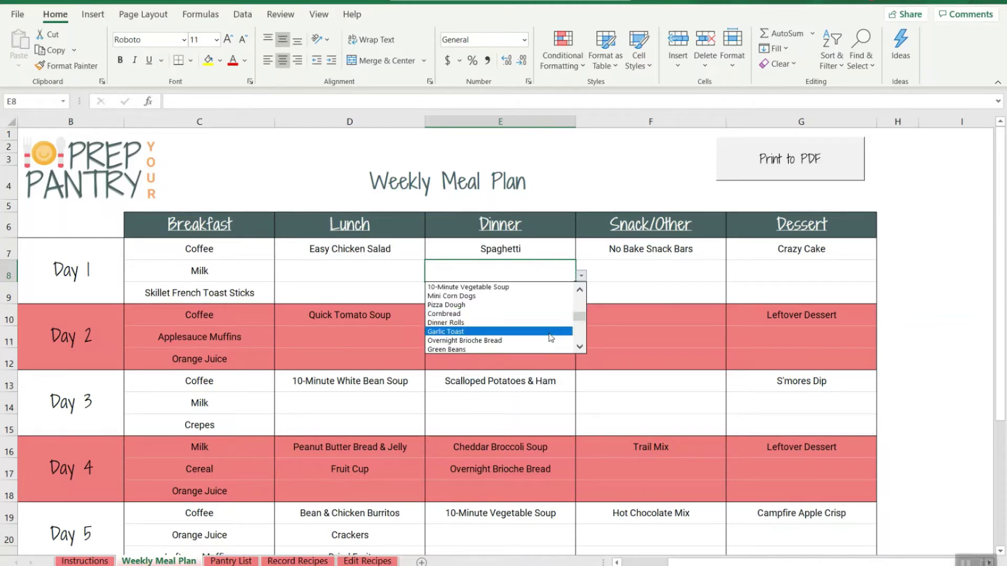
{"action": "left_click", "coordinate": [549, 332]}
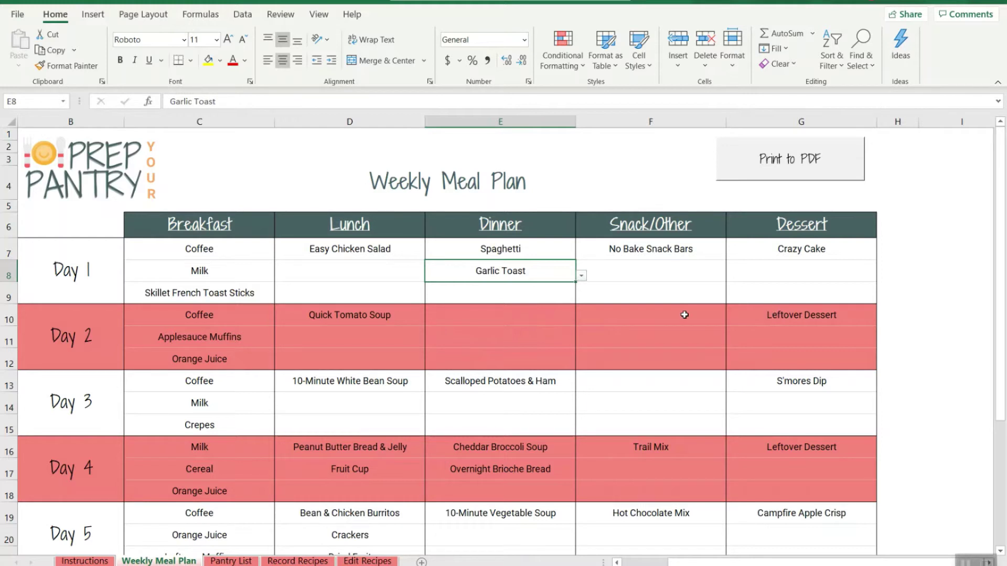
Choose Leftover Snack for the first Day 2 Snack/Other slot
{"action": "left_click", "coordinate": [722, 317]}
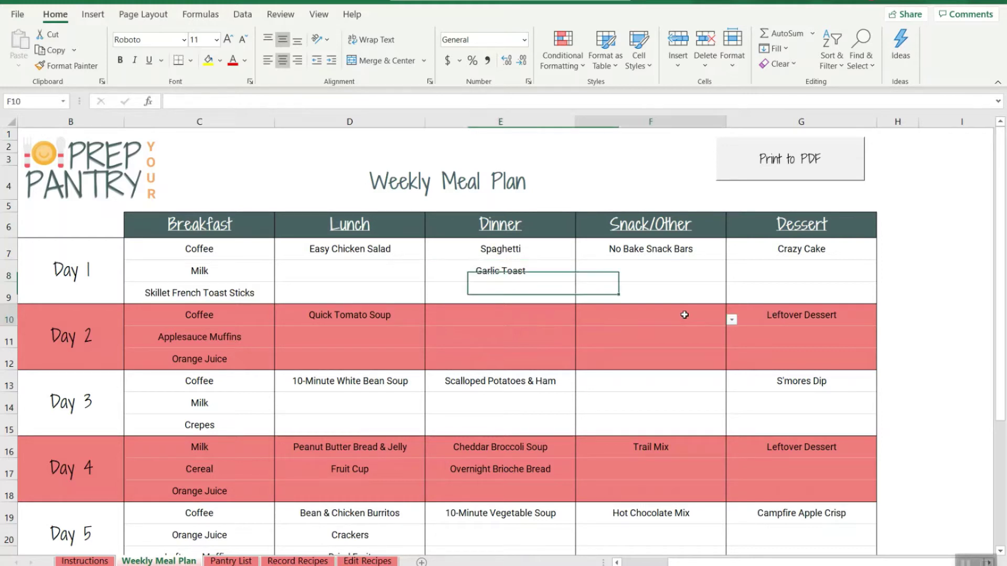
{"action": "left_click", "coordinate": [732, 320]}
{"action": "left_click_drag", "start_coordinate": [729, 338], "coordinate": [731, 360]}
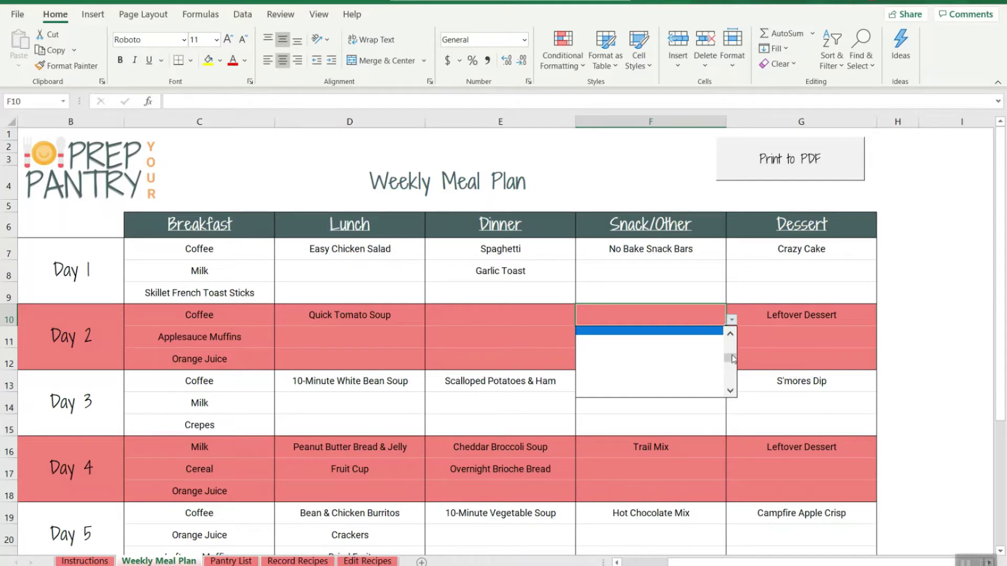
{"action": "left_click", "coordinate": [730, 358]}
{"action": "left_click_drag", "start_coordinate": [733, 358], "coordinate": [732, 355]}
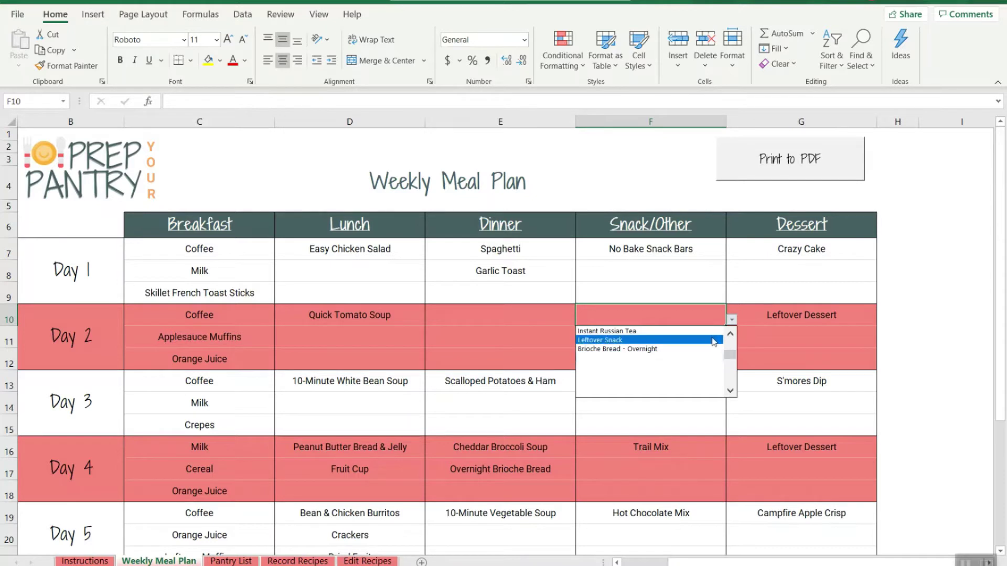
{"action": "left_click", "coordinate": [710, 341]}
{"action": "key", "text": "Down"}
{"action": "key", "text": "Down"}
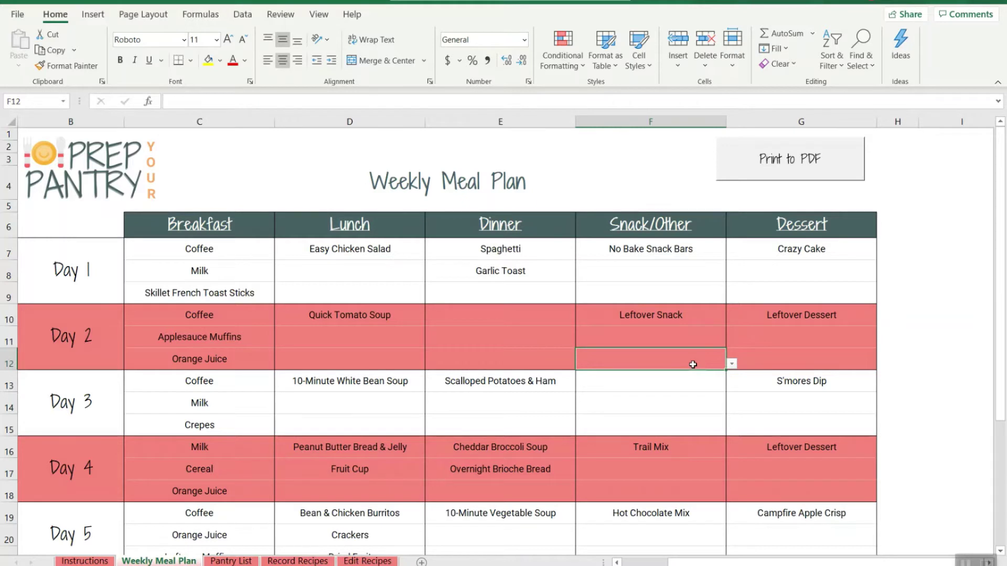
Replace the first Day 2 lunch with the blank list entry and clear the contents of the first Day 2 Snack/Other slot
{"action": "left_click", "coordinate": [371, 319]}
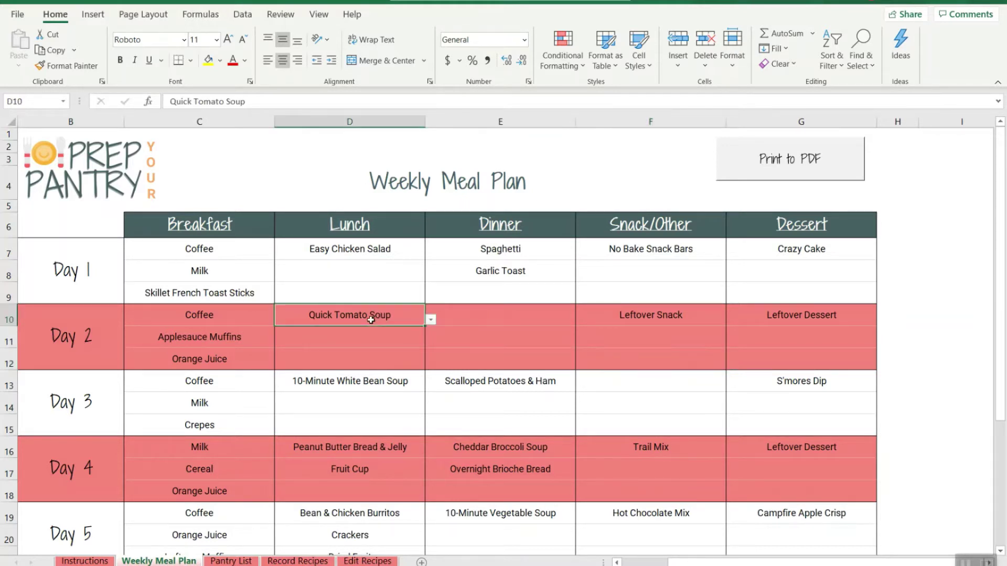
{"action": "left_click", "coordinate": [430, 320]}
{"action": "left_click_drag", "start_coordinate": [430, 353], "coordinate": [431, 369]}
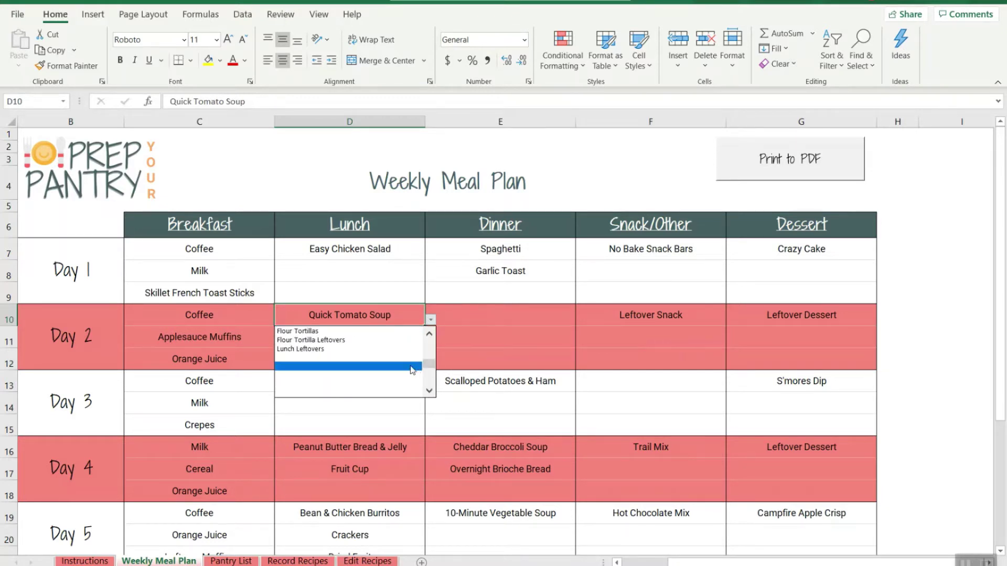
{"action": "left_click", "coordinate": [412, 366]}
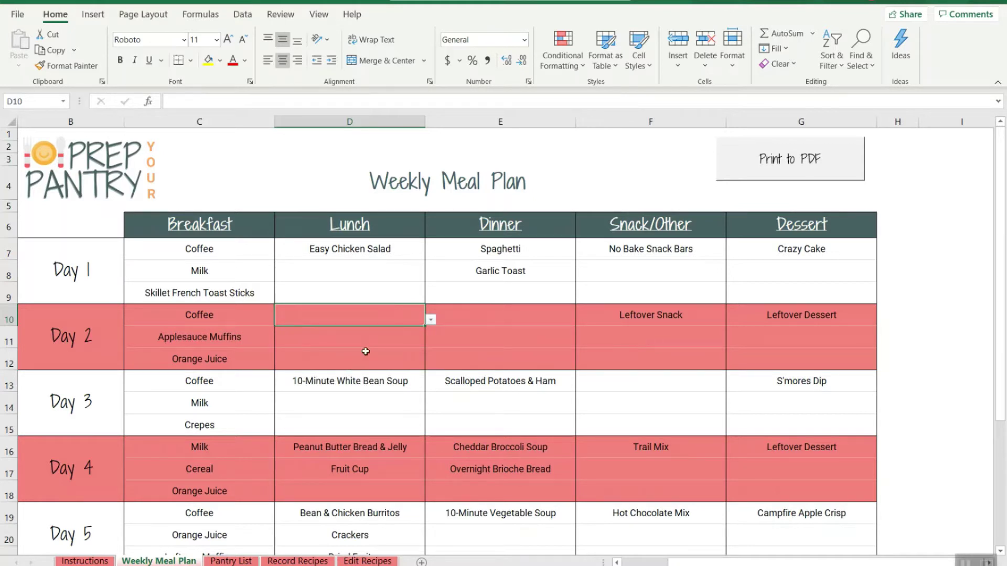
{"action": "right_click", "coordinate": [660, 315]}
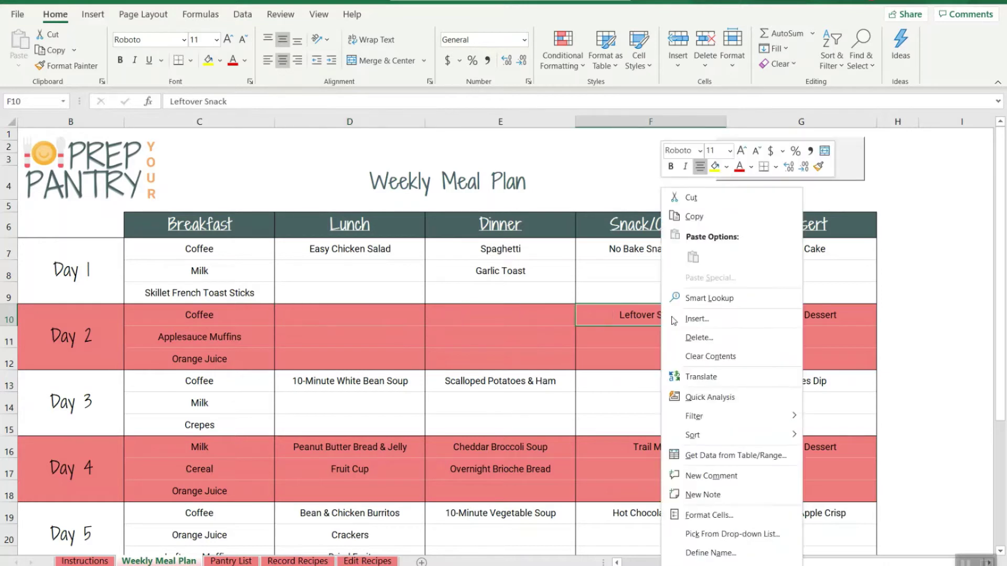
{"action": "left_click", "coordinate": [703, 357]}
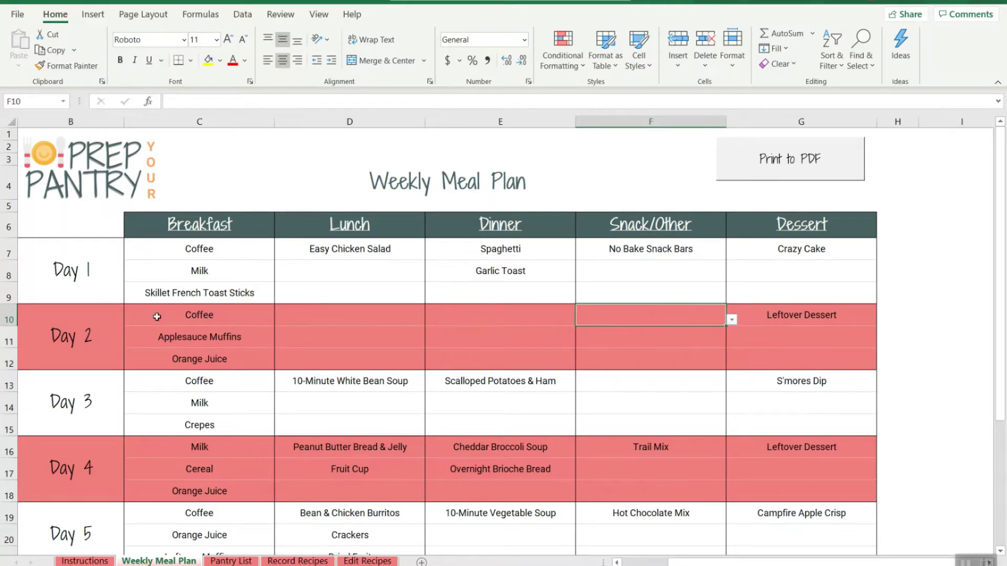
Clear the contents of all Day 2 and Day 3 breakfast and lunch cells (C10:D15)
{"action": "left_click_drag", "start_coordinate": [157, 316], "coordinate": [348, 425]}
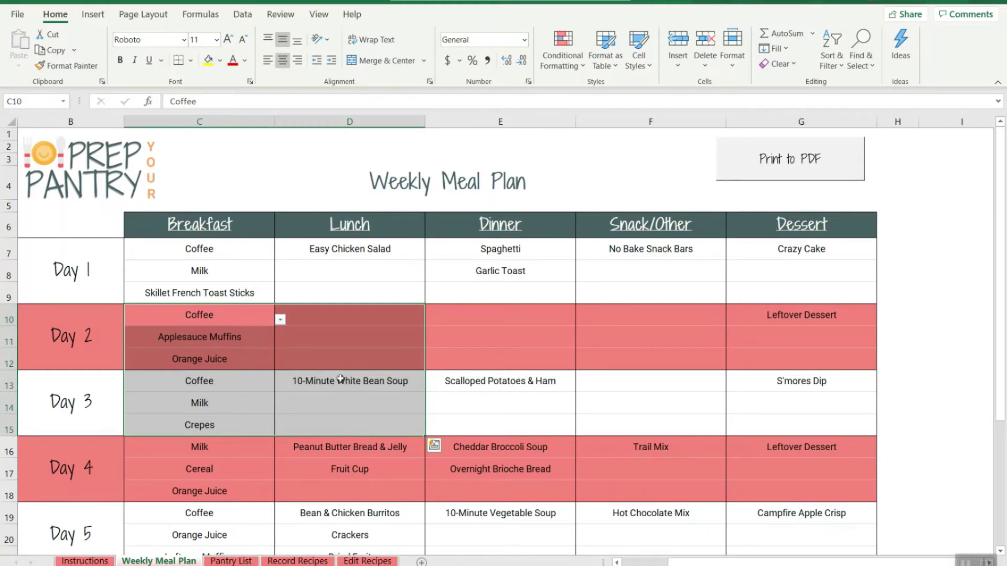
{"action": "right_click", "coordinate": [336, 353]}
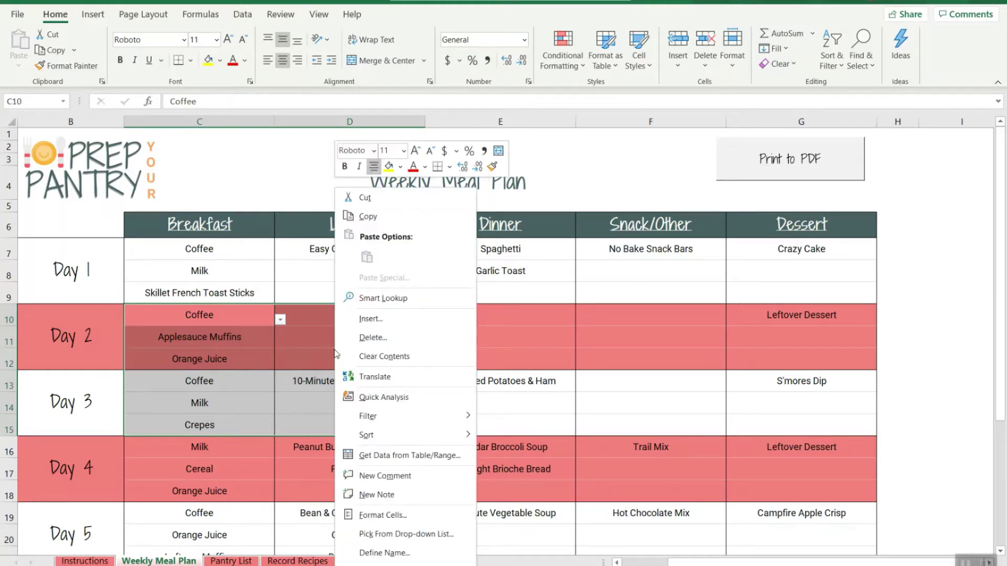
{"action": "left_click", "coordinate": [370, 356]}
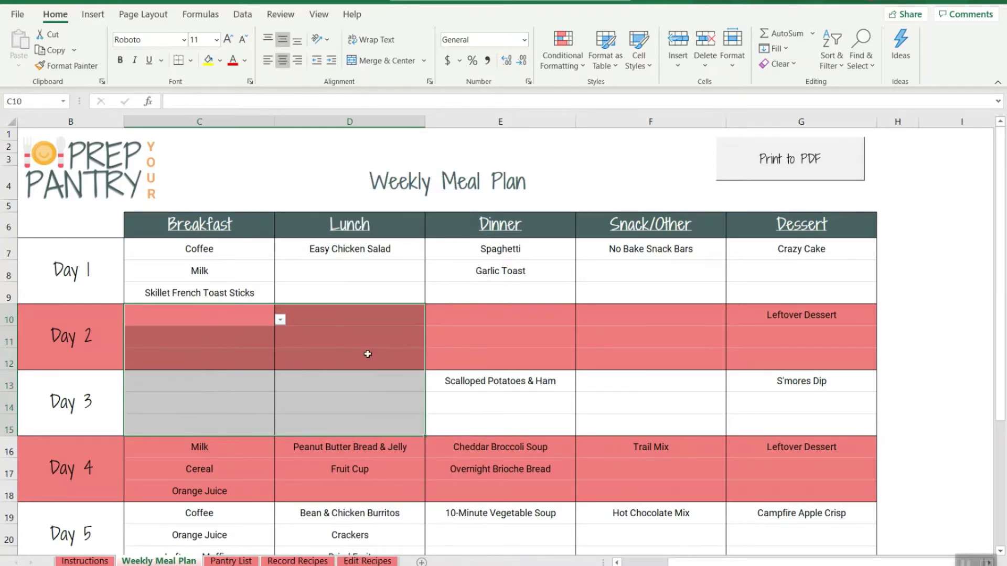
{"action": "left_click", "coordinate": [495, 337]}
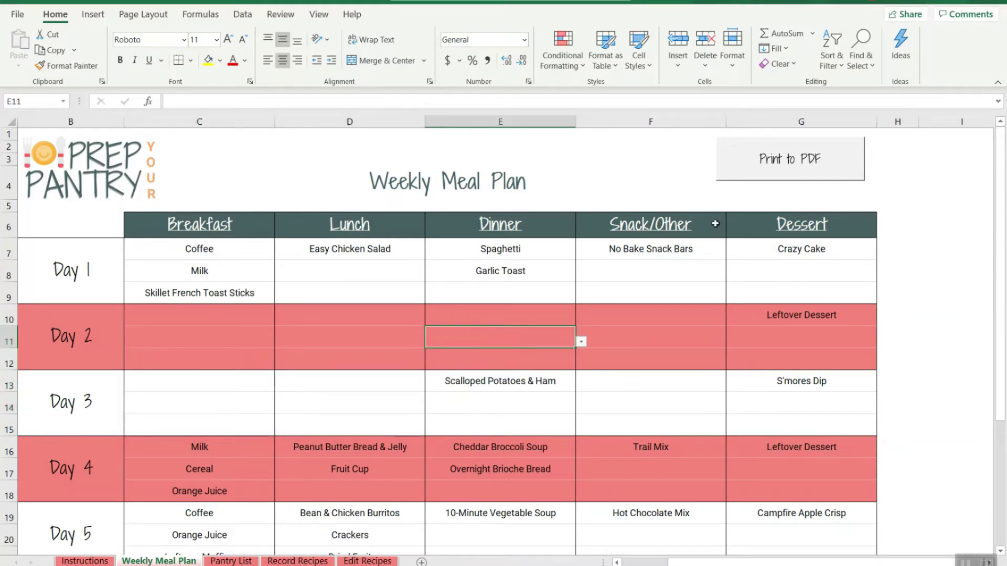
Save the weekly meal plan as a PDF with the file name Week 1
{"action": "left_click", "coordinate": [786, 166]}
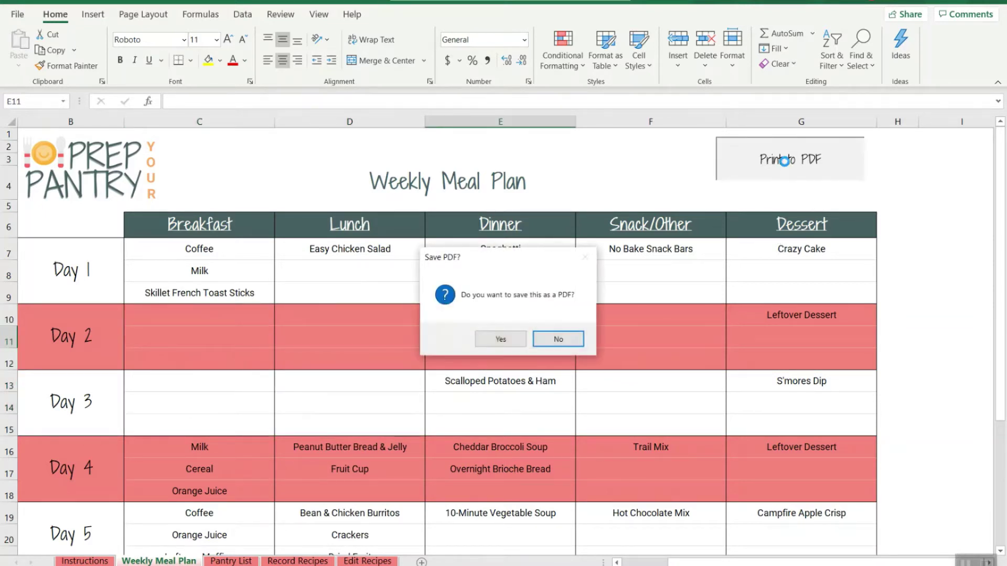
{"action": "left_click", "coordinate": [501, 339]}
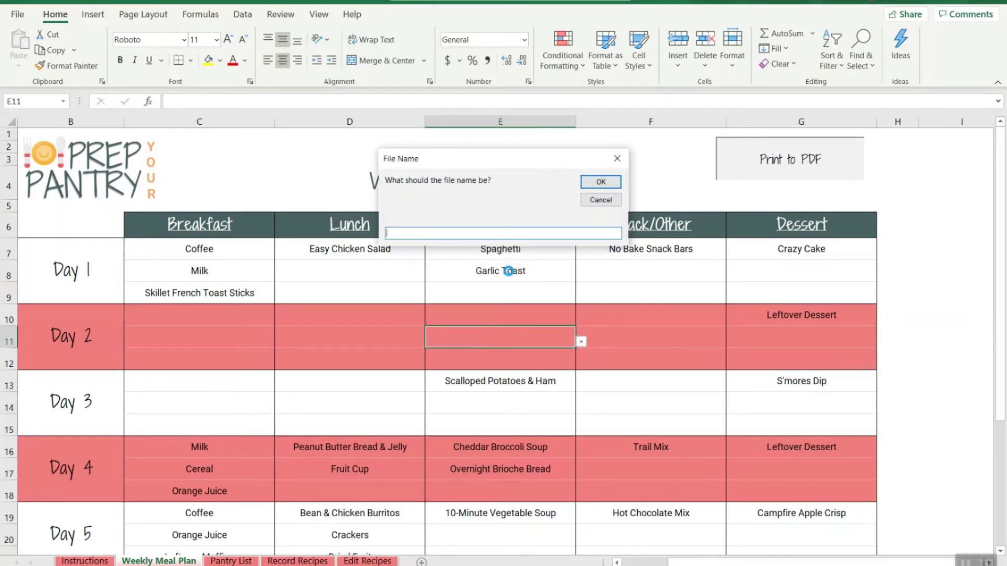
{"action": "type", "text": "Week 1"}
{"action": "left_click", "coordinate": [617, 181]}
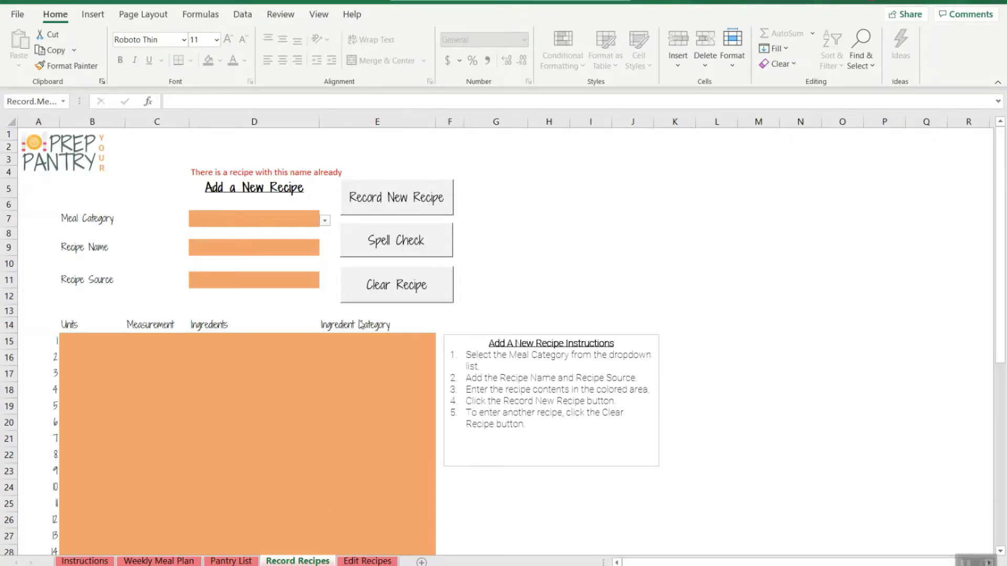
Fill in the new recipe's details with meal category Lunch, recipe name PB & J and recipe source 0
{"action": "left_click", "coordinate": [326, 220]}
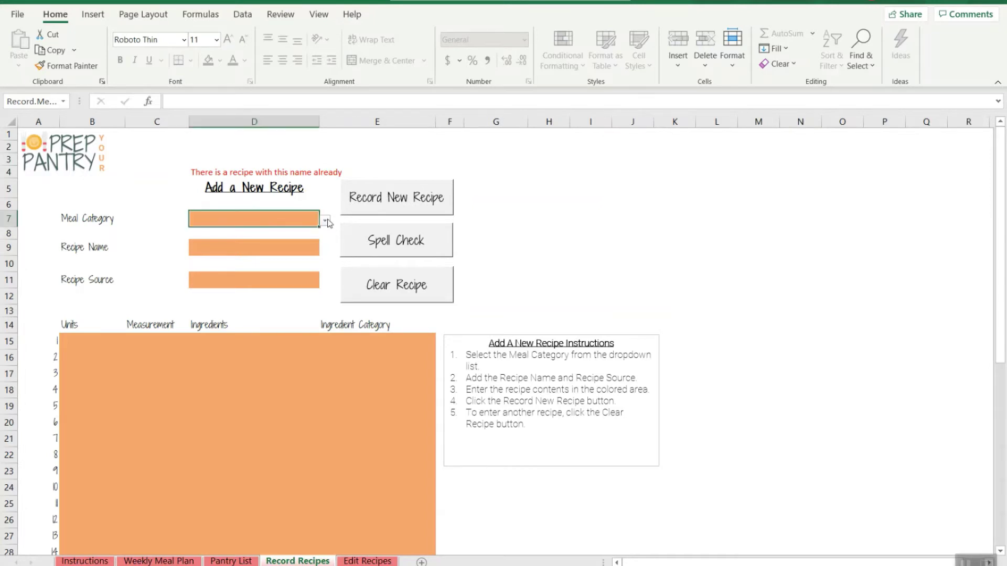
{"action": "left_click", "coordinate": [317, 245]}
{"action": "left_click", "coordinate": [299, 249]}
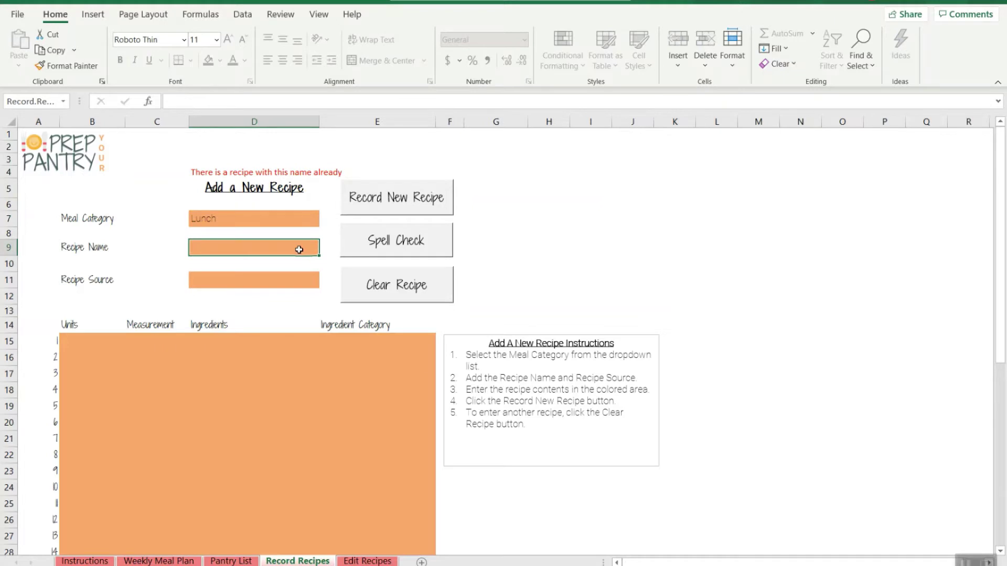
{"action": "type", "text": "PB & J"}
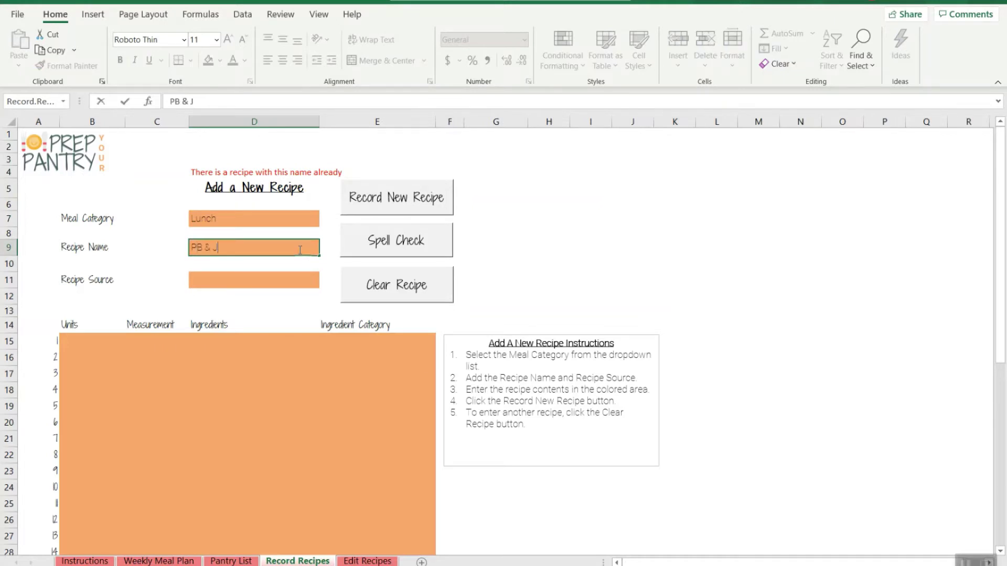
{"action": "key", "text": "Return"}
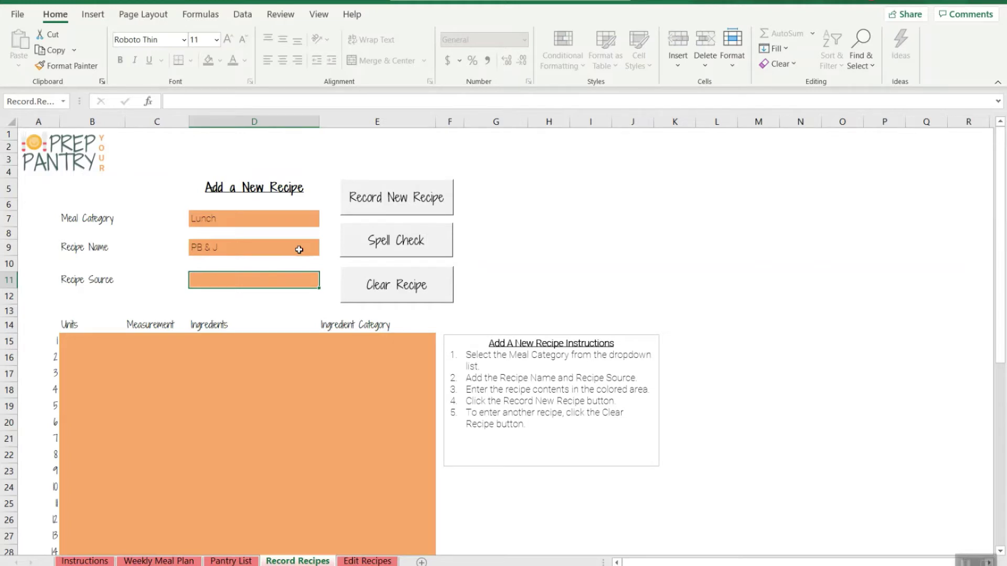
{"action": "type", "text": "0"}
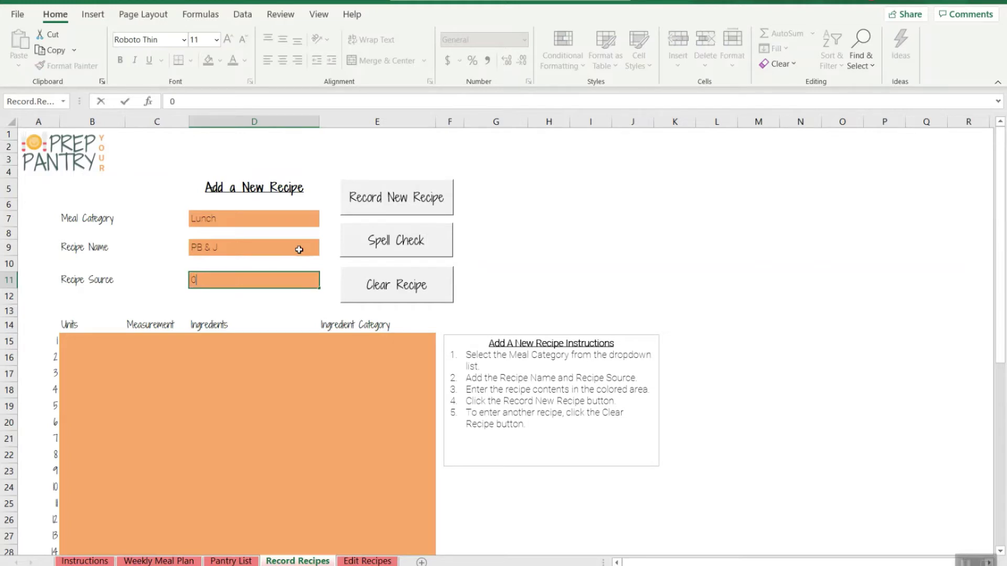
Enter the first ingredient row as 8 slice bread in the Bread & Bakery category
{"action": "left_click", "coordinate": [70, 339]}
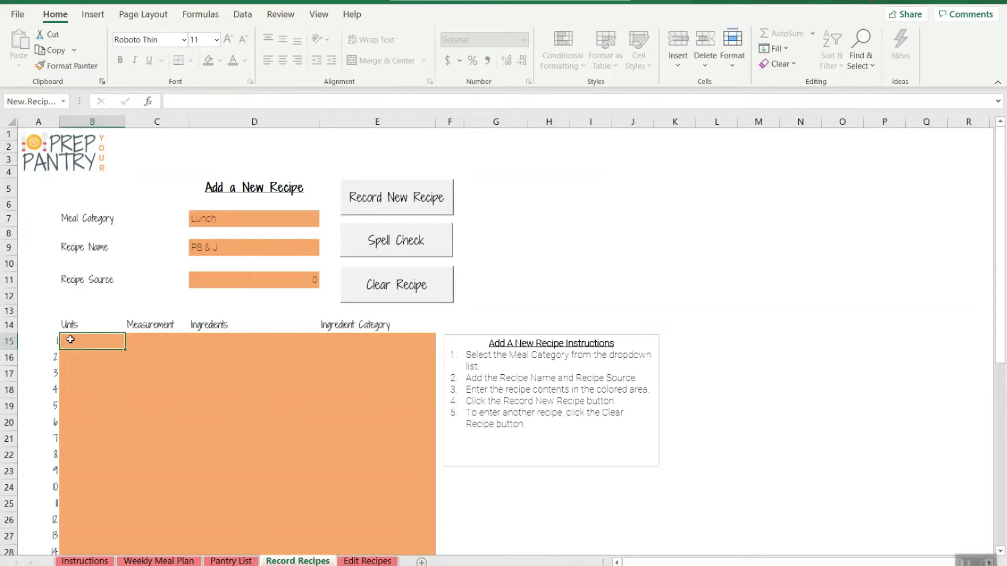
{"action": "type", "text": "8"}
{"action": "key", "text": "Tab"}
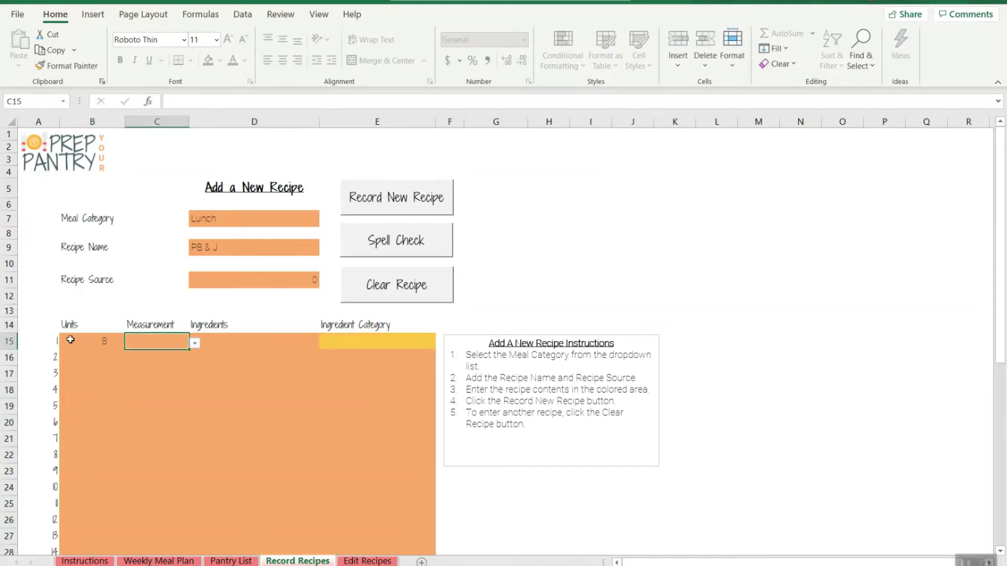
{"action": "left_click", "coordinate": [195, 344]}
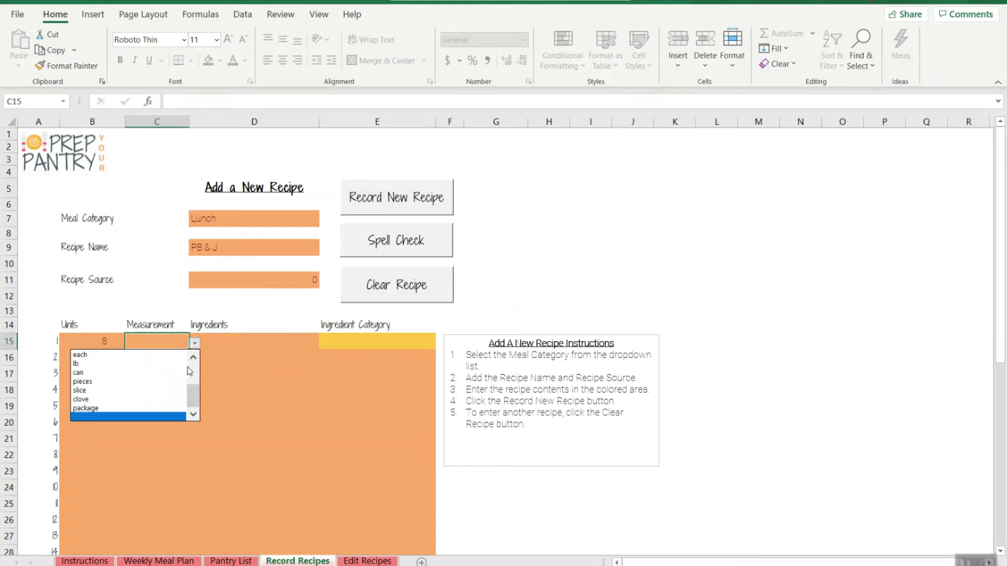
{"action": "left_click", "coordinate": [167, 388]}
{"action": "key", "text": "Tab"}
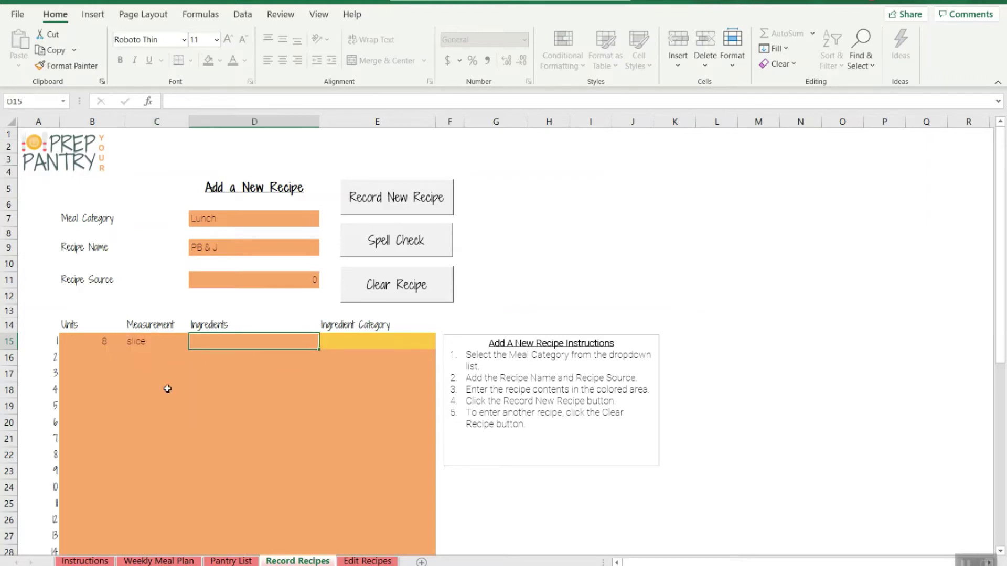
{"action": "type", "text": "bread"}
{"action": "key", "text": "Tab"}
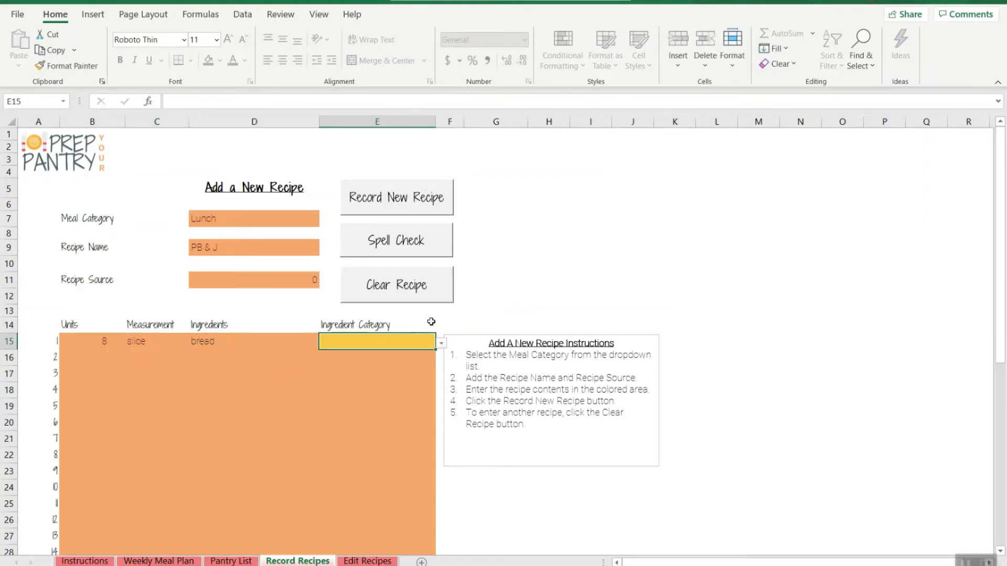
{"action": "left_click", "coordinate": [441, 343]}
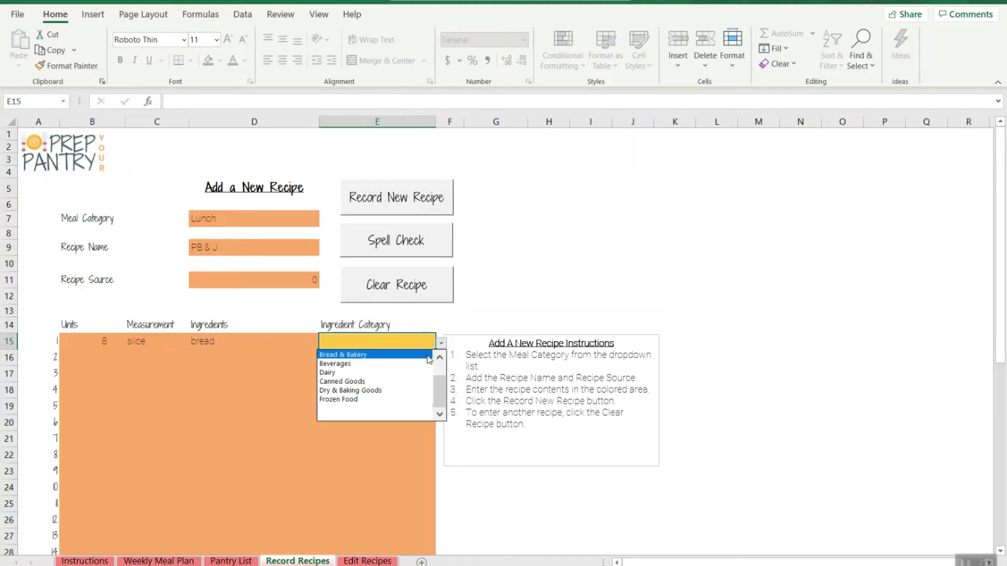
{"action": "left_click", "coordinate": [422, 355]}
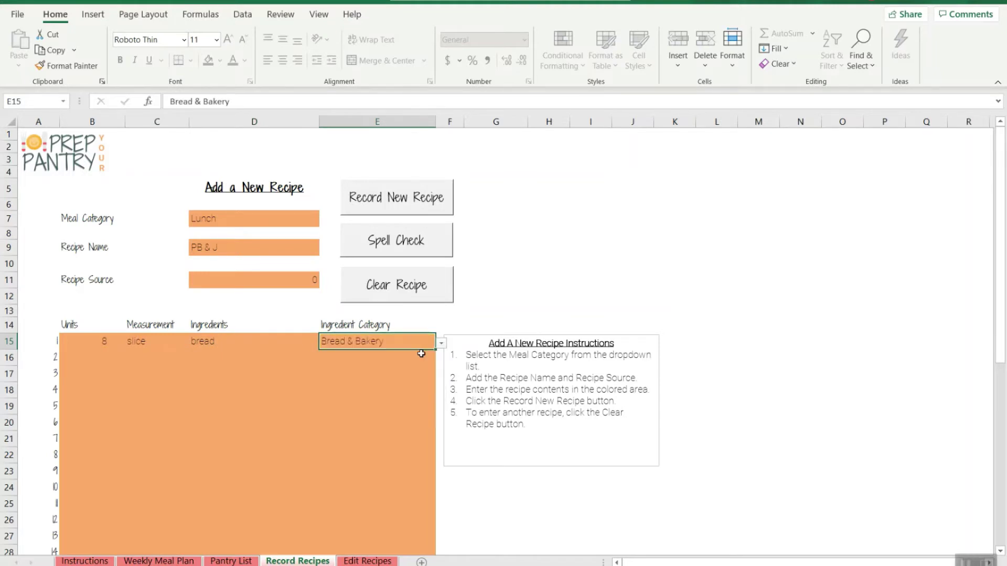
Enter the second ingredient row as 4 tbsp peanut butter in the Dry & Baking Goods category
{"action": "left_click", "coordinate": [90, 358]}
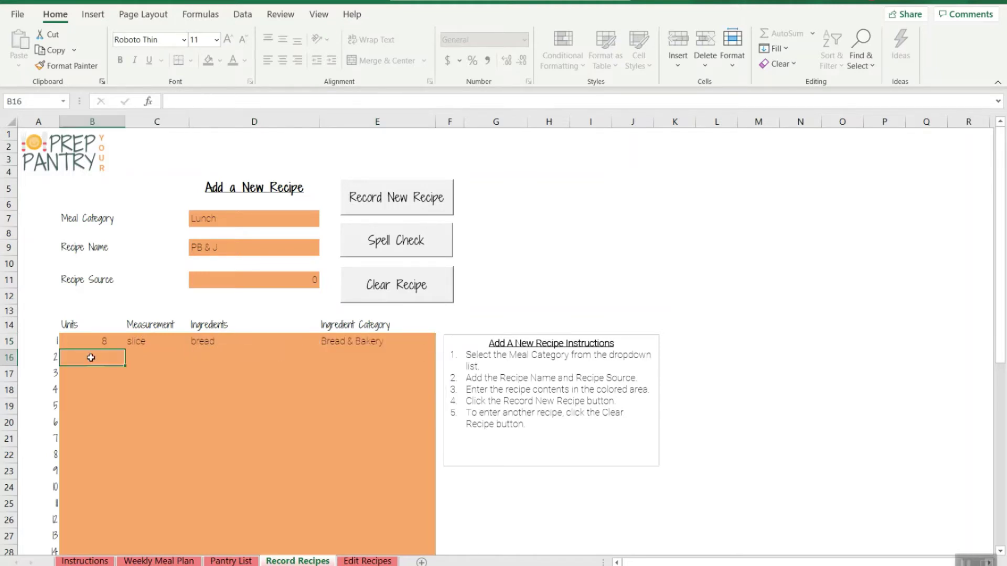
{"action": "type", "text": "4"}
{"action": "left_click", "coordinate": [166, 361]}
{"action": "left_click", "coordinate": [194, 359]}
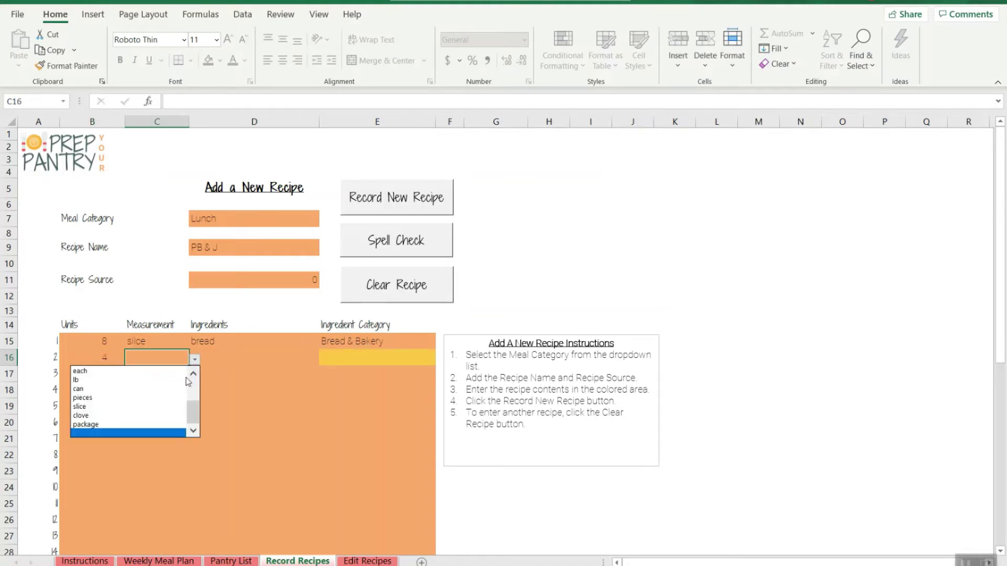
{"action": "scroll", "coordinate": [184, 388], "scroll_direction": "up", "scroll_amount": 3}
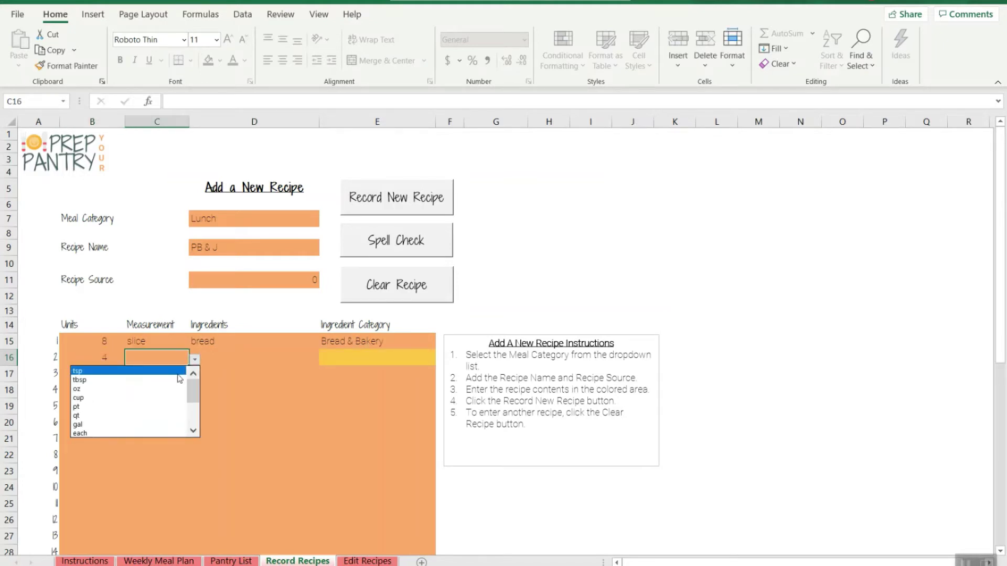
{"action": "left_click", "coordinate": [174, 380]}
{"action": "key", "text": "Tab"}
{"action": "type", "text": "pe"}
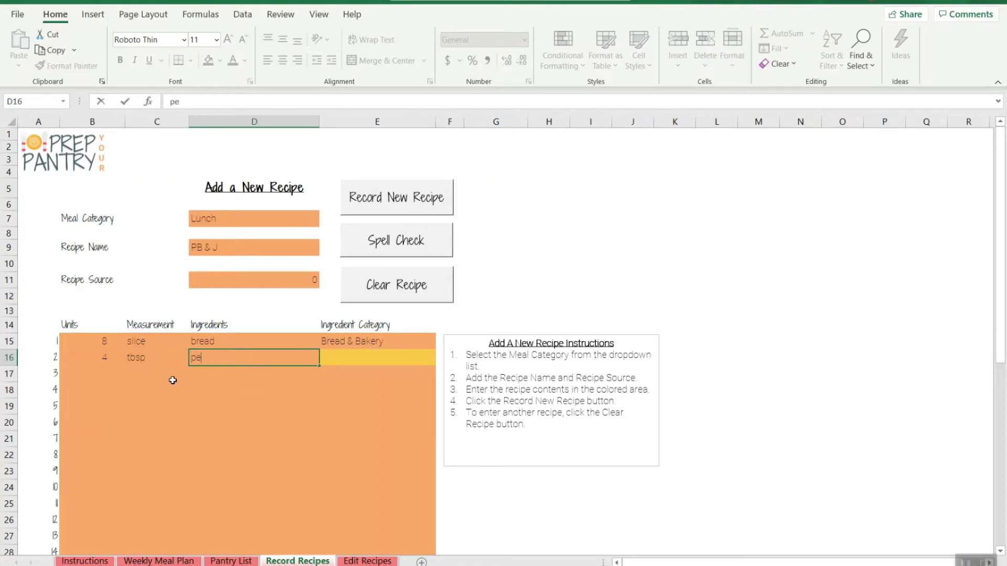
{"action": "type", "text": "anut butter"}
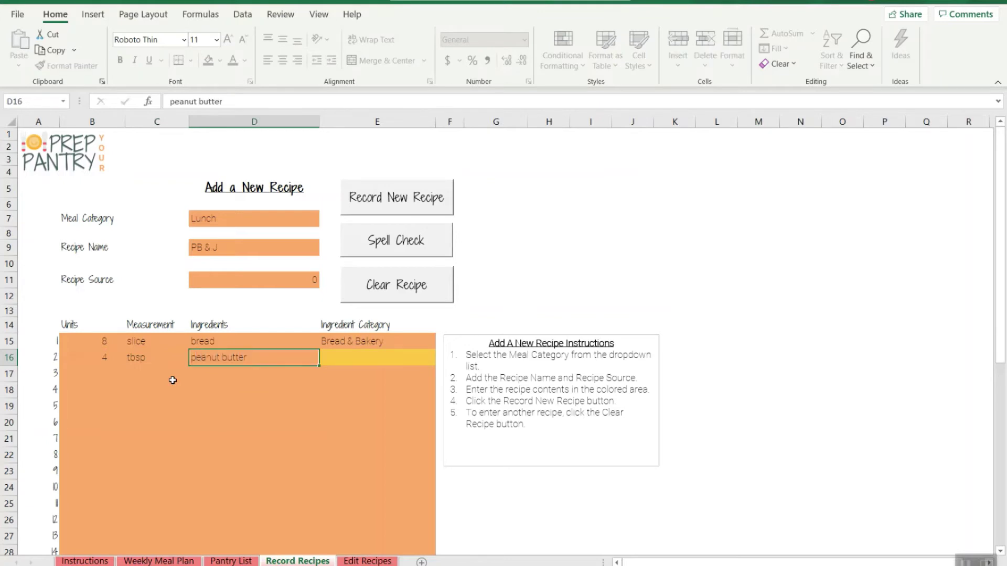
{"action": "key", "text": "Tab"}
{"action": "left_click", "coordinate": [442, 360]}
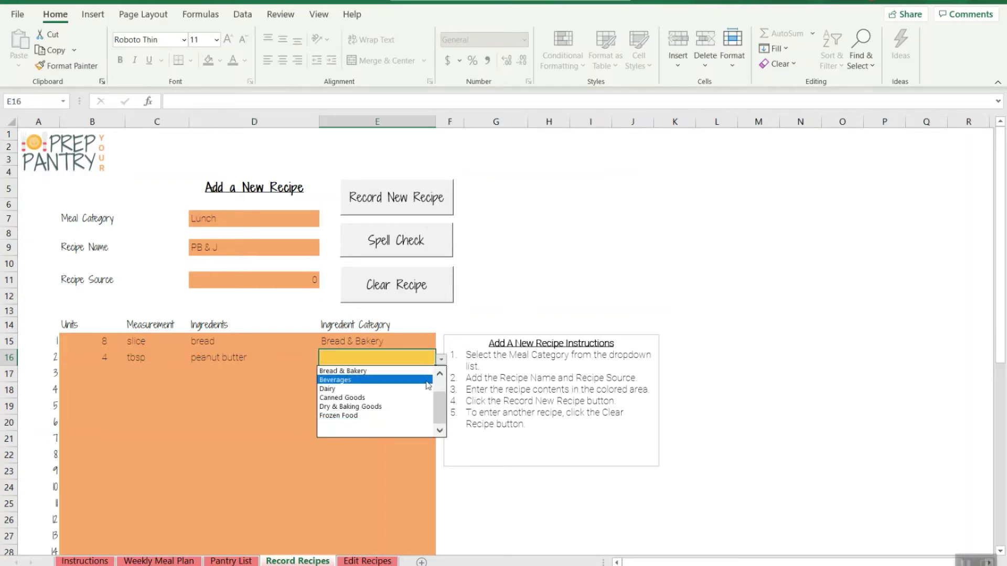
{"action": "left_click", "coordinate": [420, 407]}
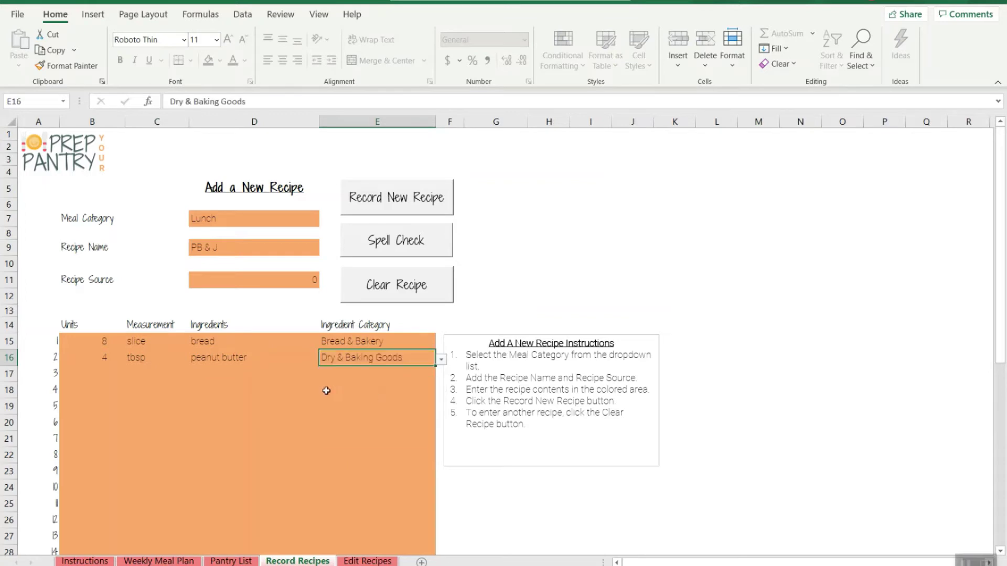
Enter the third ingredient row as 4 tbsp jelly in the Canned Goods category
{"action": "key", "text": "Return"}
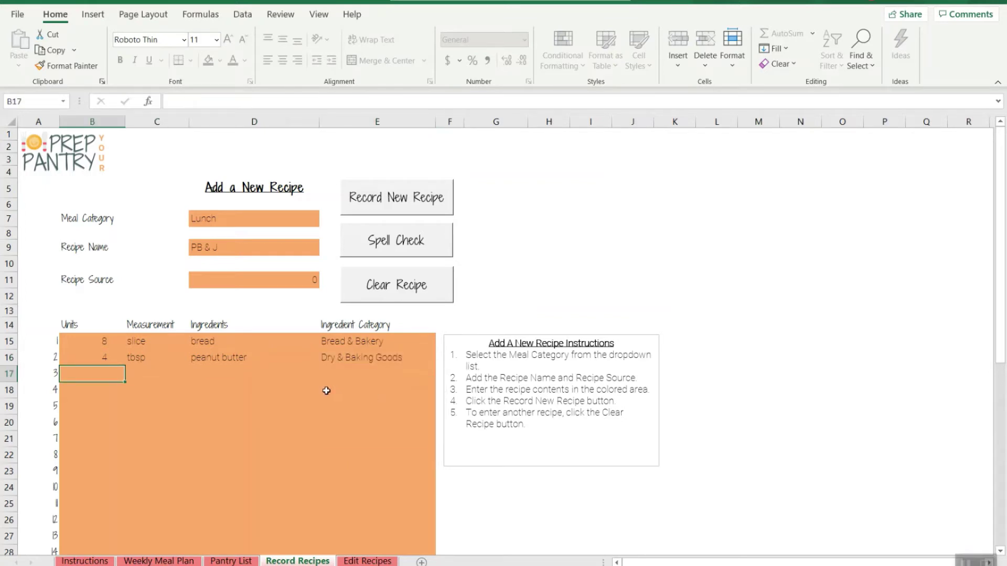
{"action": "type", "text": "4"}
{"action": "key", "text": "Tab"}
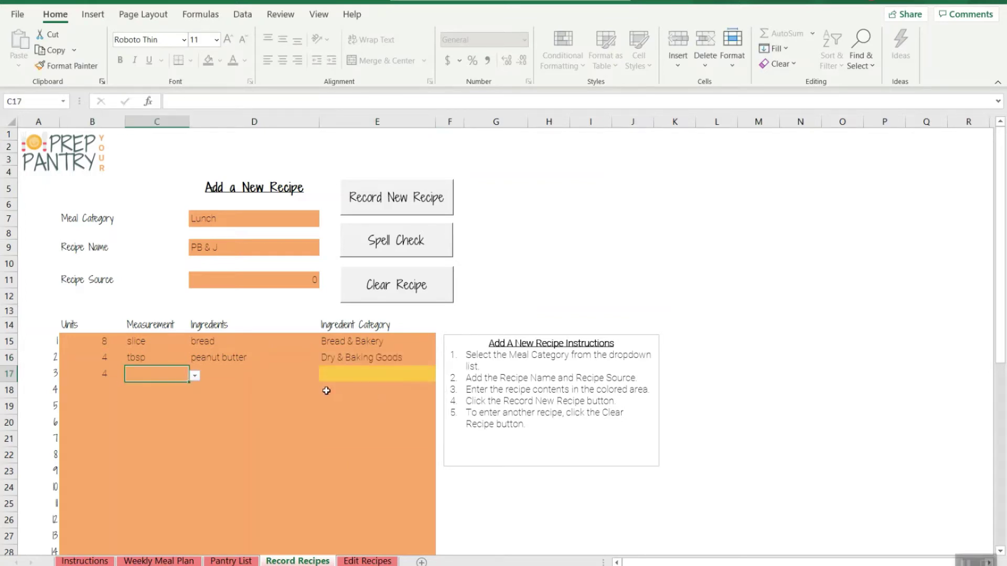
{"action": "type", "text": "tbsp"}
{"action": "key", "text": "Tab"}
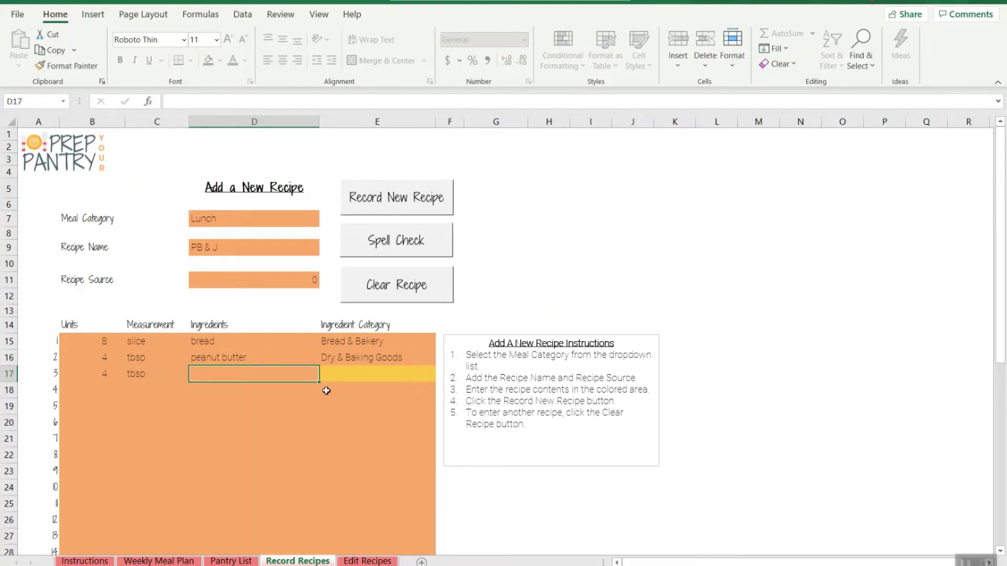
{"action": "type", "text": "jelly"}
{"action": "key", "text": "Tab"}
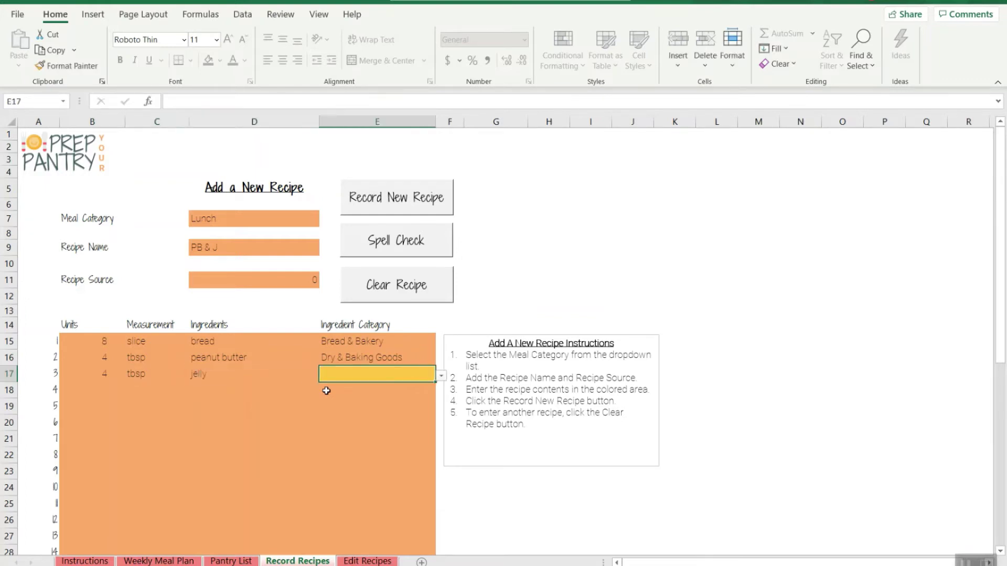
{"action": "left_click", "coordinate": [441, 376]}
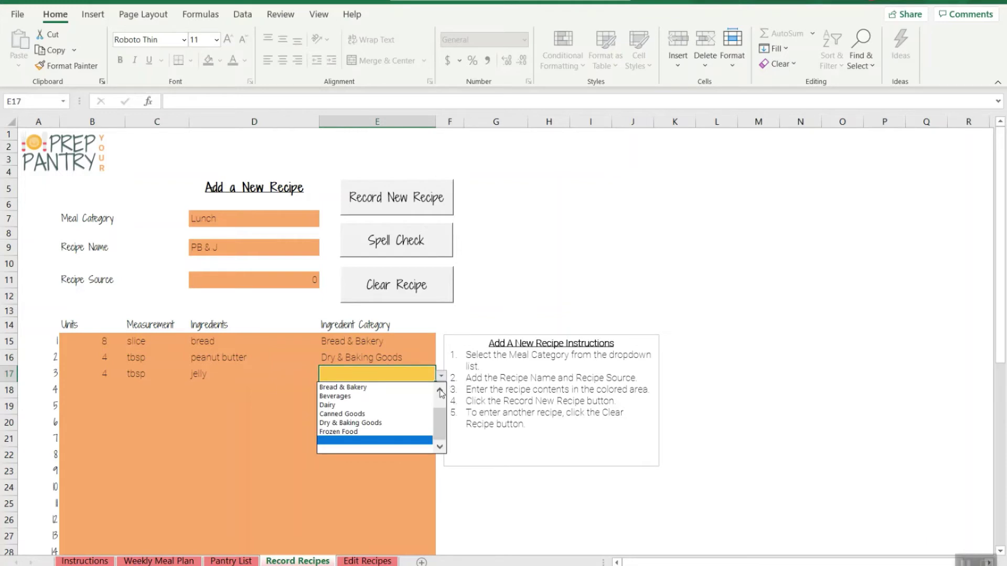
{"action": "left_click", "coordinate": [403, 414]}
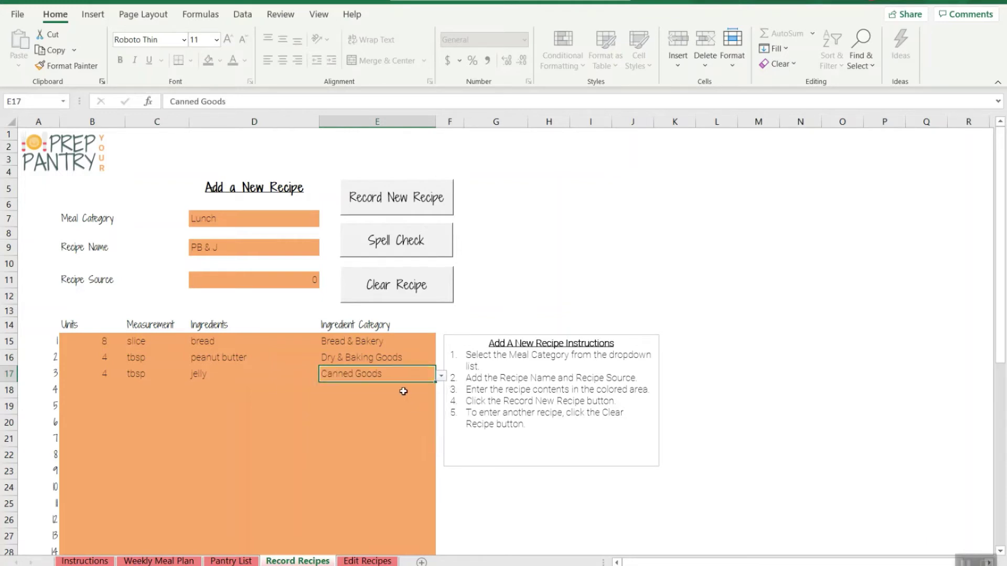
Spell-check the PB & J recipe and record it as a new recipe
{"action": "left_click", "coordinate": [385, 241]}
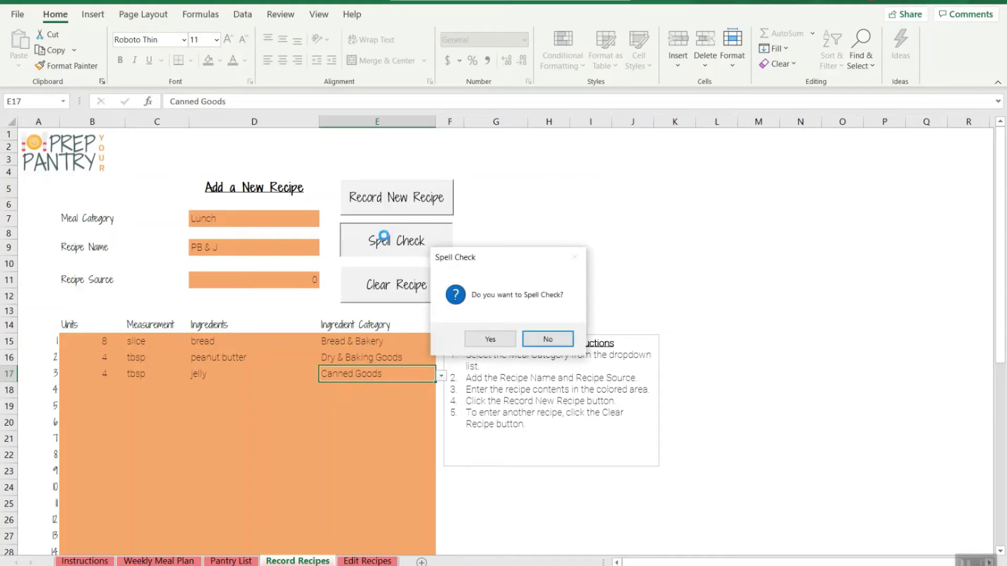
{"action": "left_click", "coordinate": [497, 339]}
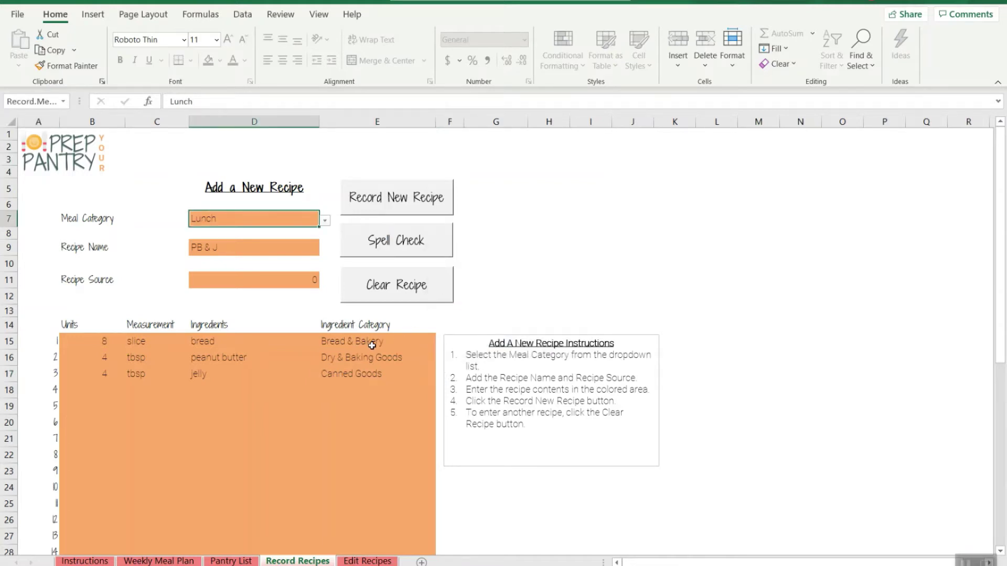
{"action": "left_click", "coordinate": [365, 192]}
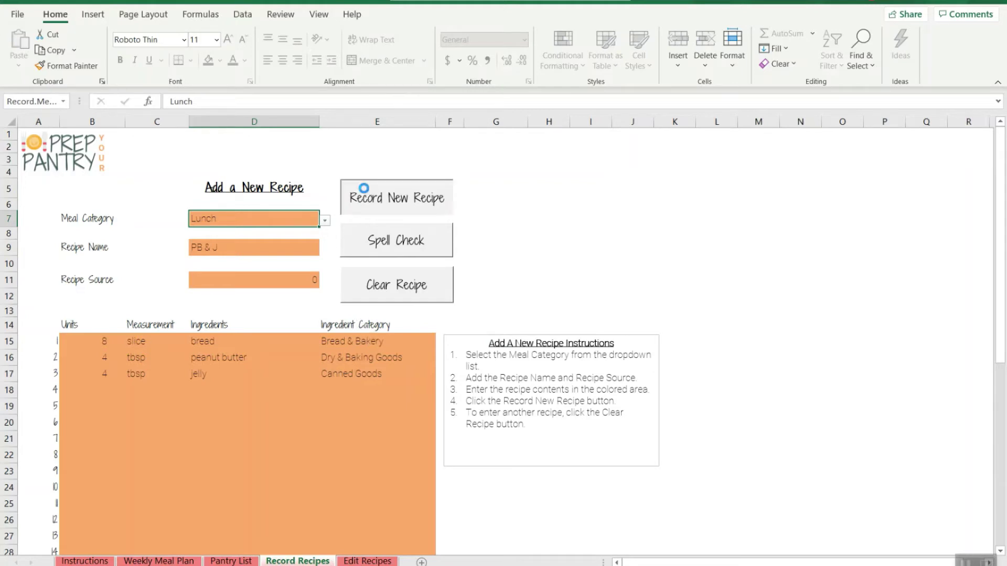
{"action": "left_click", "coordinate": [503, 341]}
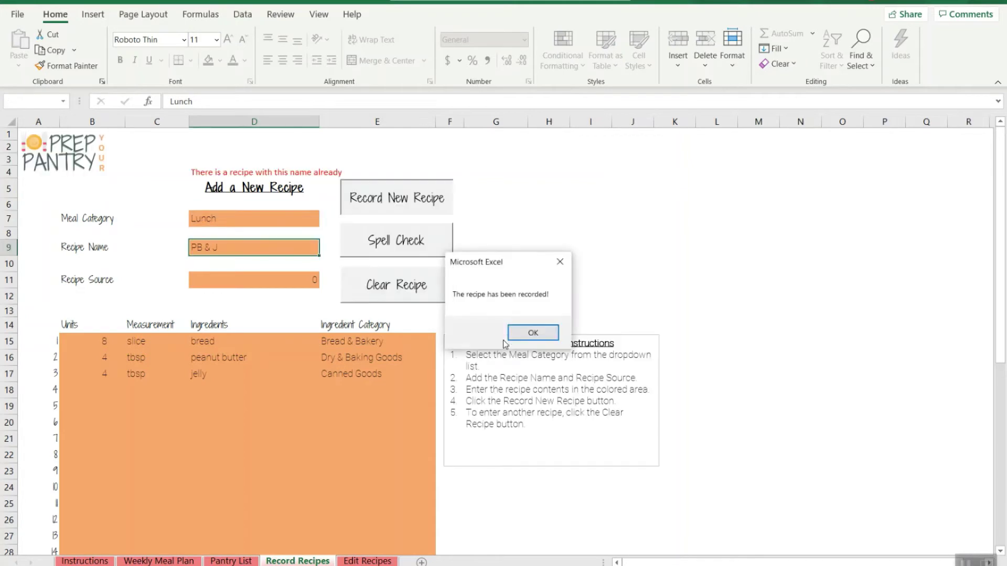
{"action": "key", "text": "Return"}
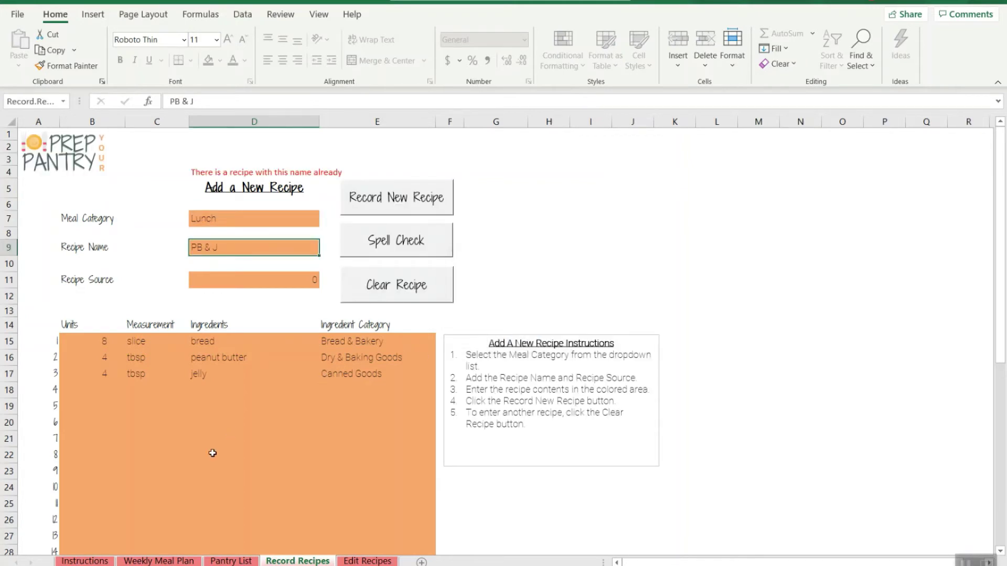
Choose PB & J for the first Day 2 lunch slot in the Weekly Meal Plan
{"action": "left_click", "coordinate": [177, 561]}
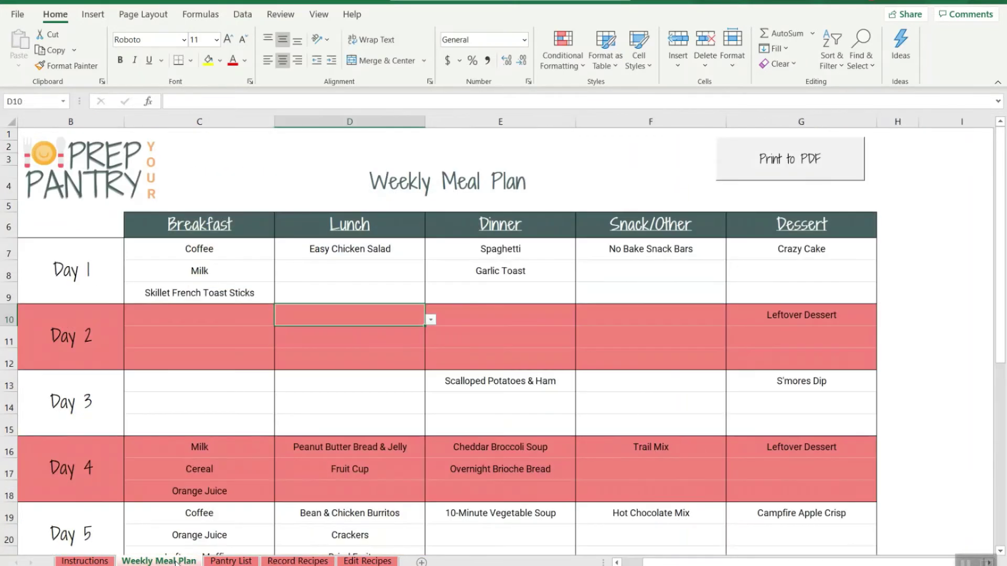
{"action": "left_click", "coordinate": [430, 319]}
{"action": "left_click_drag", "start_coordinate": [434, 373], "coordinate": [431, 367]}
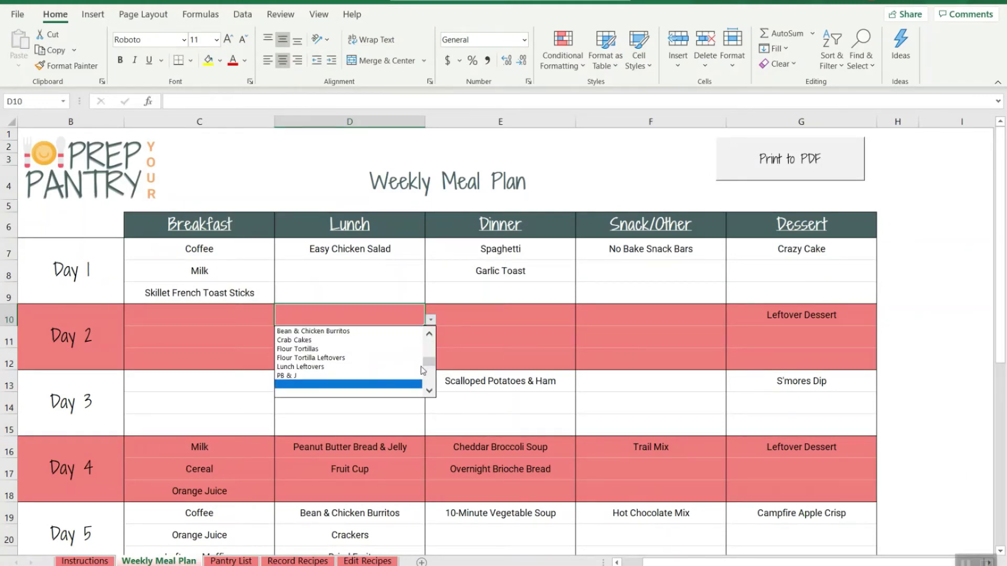
{"action": "left_click", "coordinate": [412, 375]}
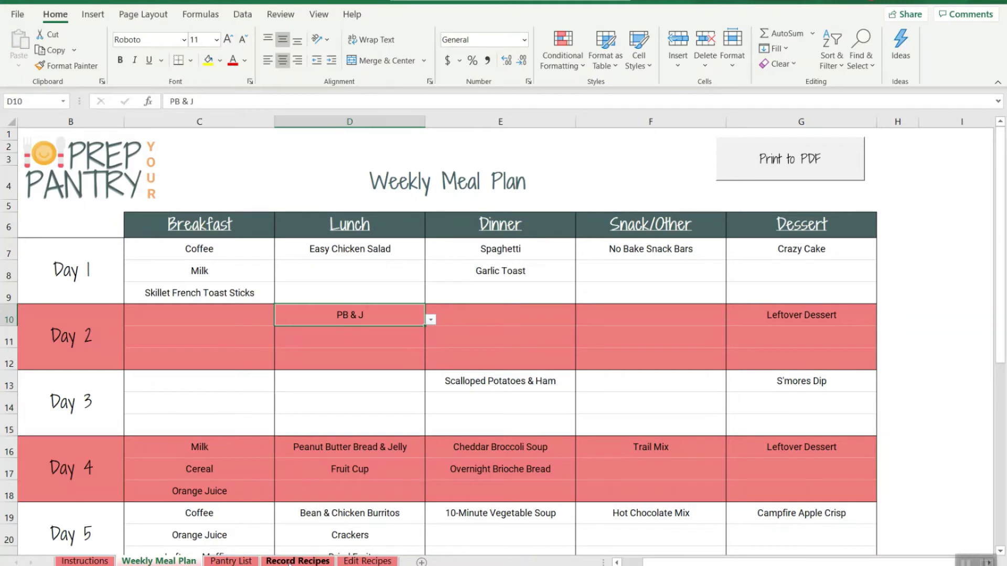
Clear the recorded PB & J recipe from the entry form on the Record Recipes sheet
{"action": "left_click", "coordinate": [289, 562]}
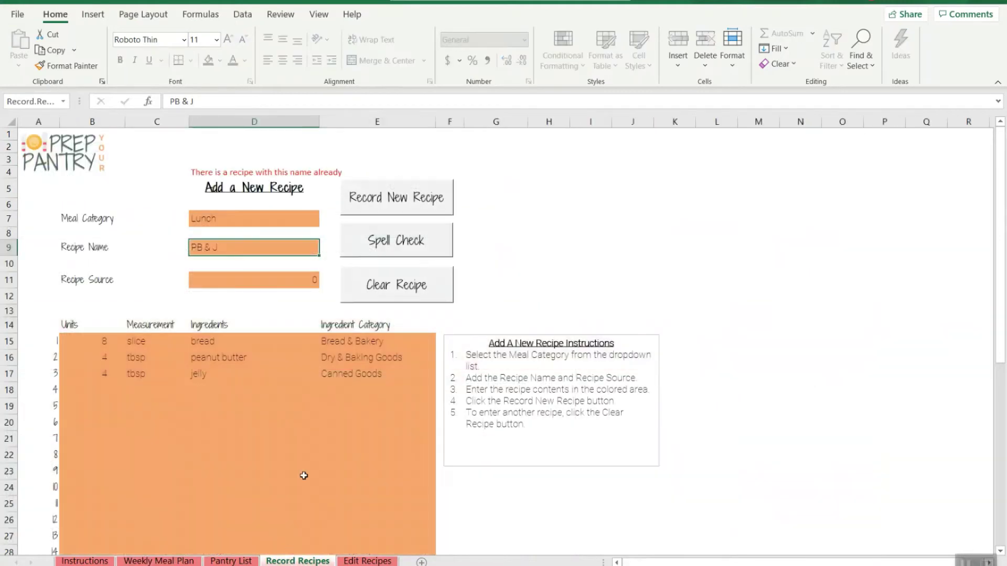
{"action": "left_click", "coordinate": [364, 294]}
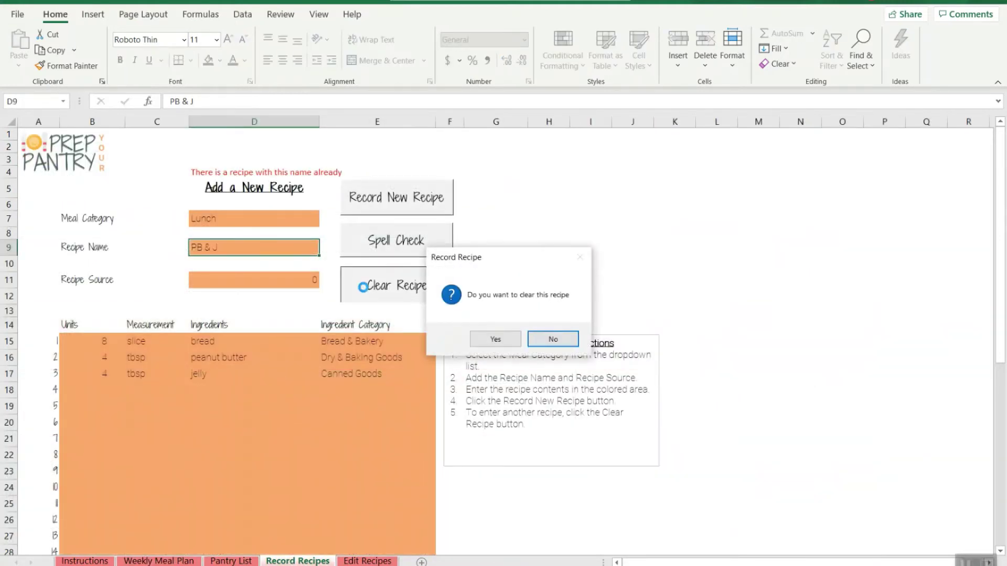
{"action": "left_click", "coordinate": [490, 342]}
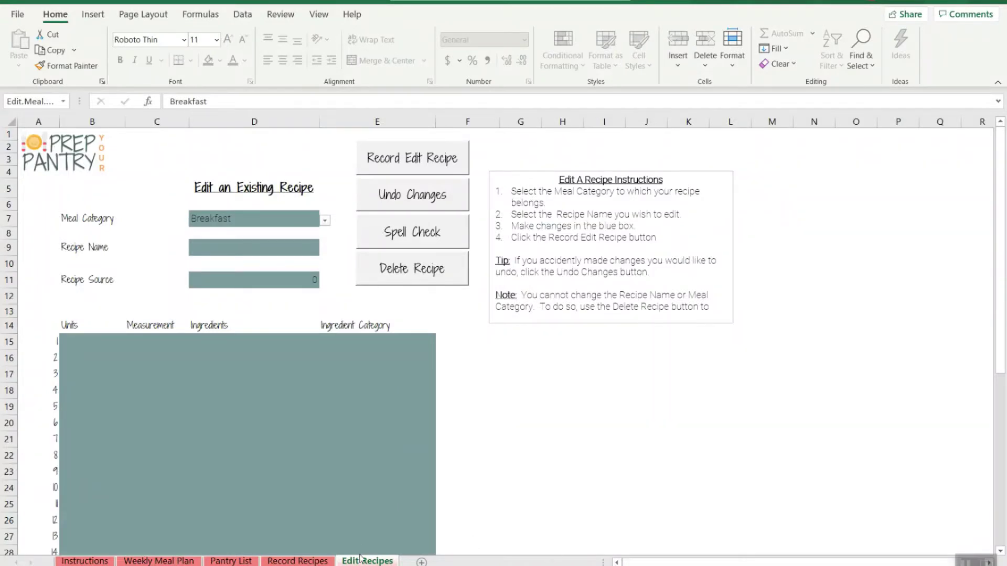
Load the PB & J recipe from the Lunch category on the Edit Recipes sheet
{"action": "left_click", "coordinate": [325, 222]}
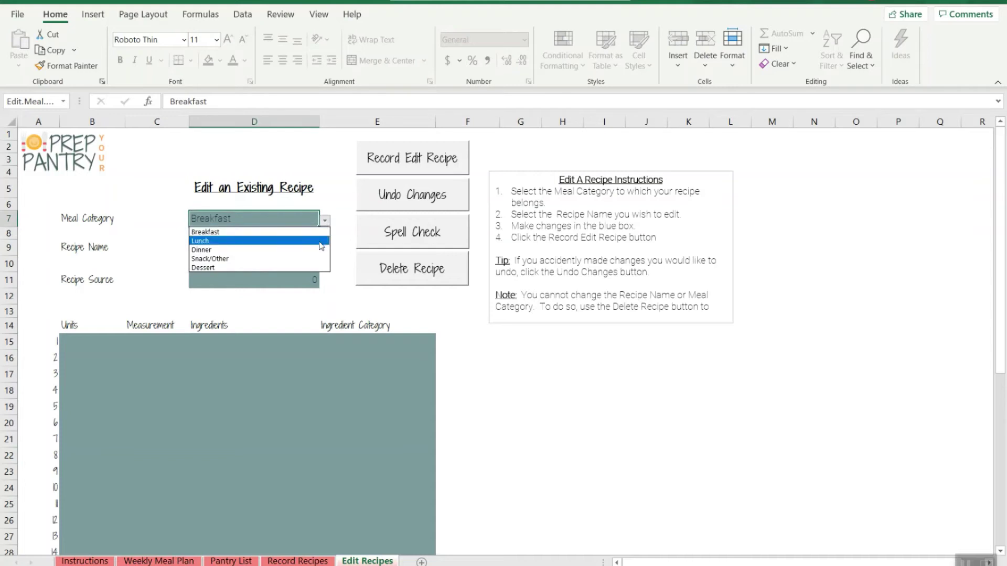
{"action": "left_click", "coordinate": [321, 241]}
{"action": "left_click", "coordinate": [316, 248]}
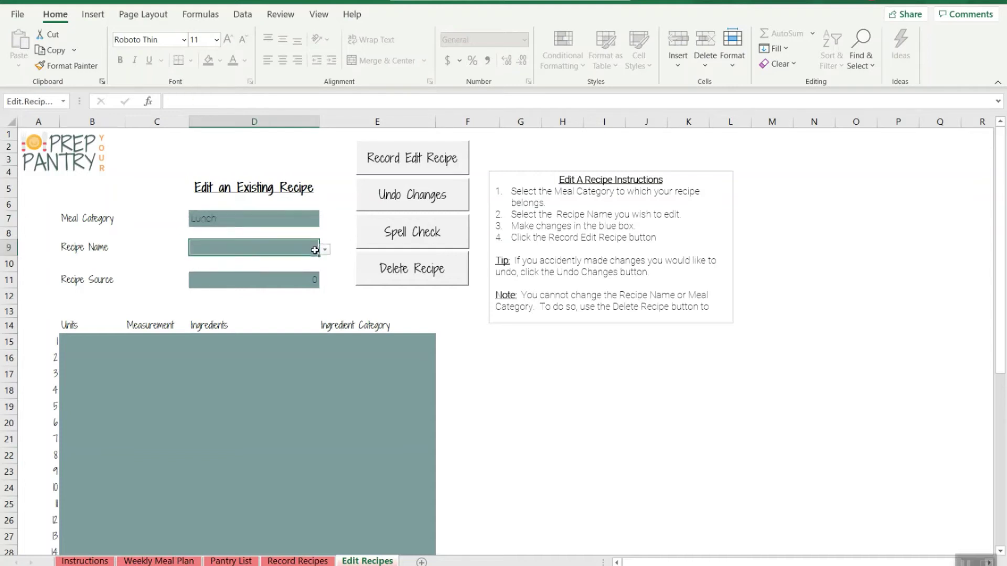
{"action": "left_click", "coordinate": [325, 252]}
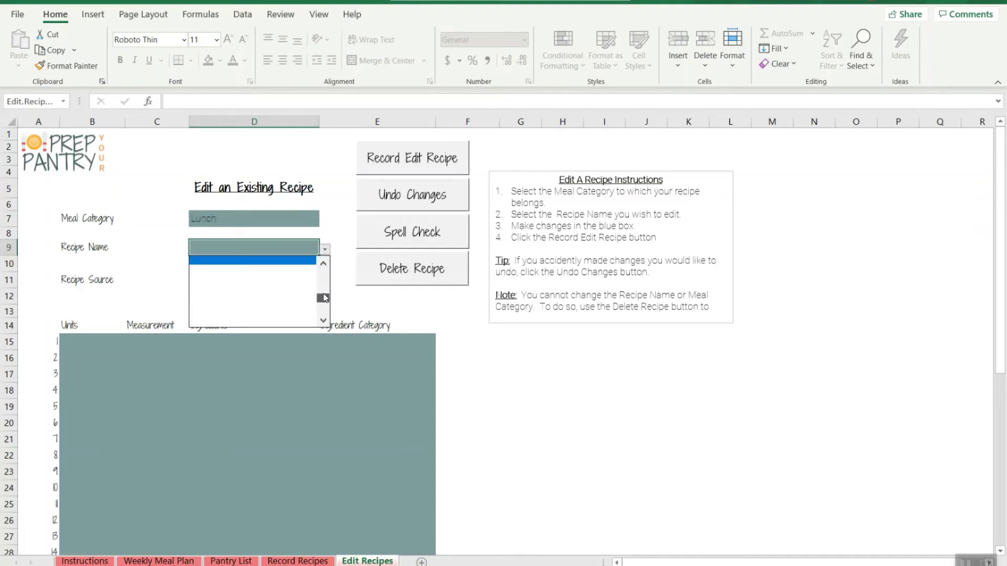
{"action": "scroll", "coordinate": [323, 295], "scroll_direction": "up", "scroll_amount": 1}
{"action": "left_click", "coordinate": [300, 279]}
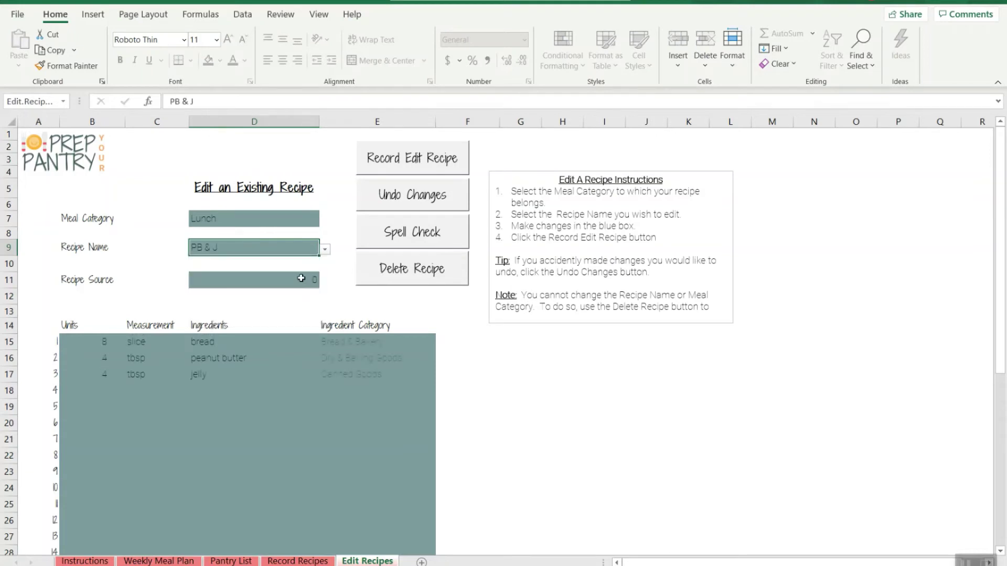
Set the units of both peanut butter and jelly to 6 in the PB & J recipe
{"action": "left_click", "coordinate": [100, 359]}
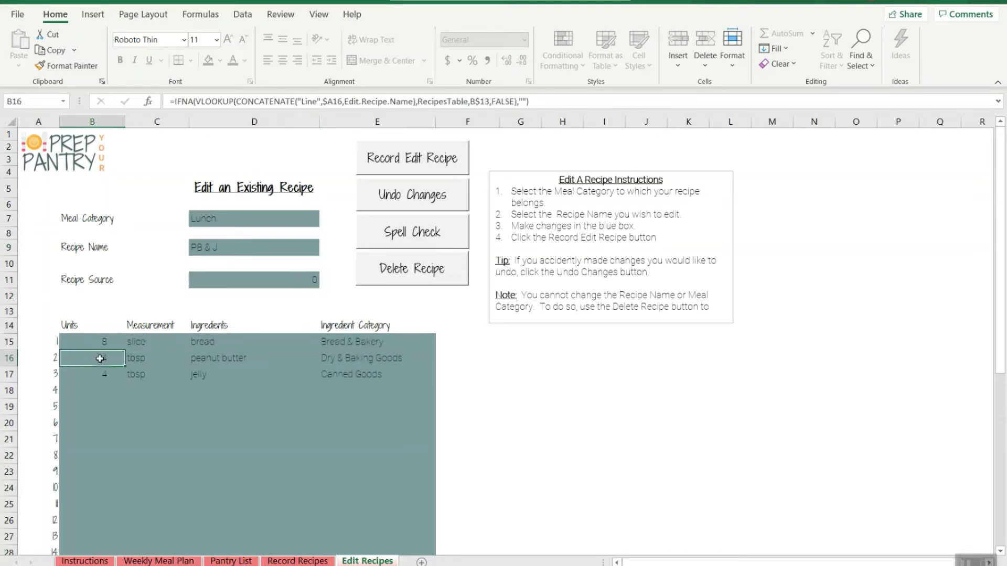
{"action": "type", "text": "6"}
{"action": "key", "text": "Tab"}
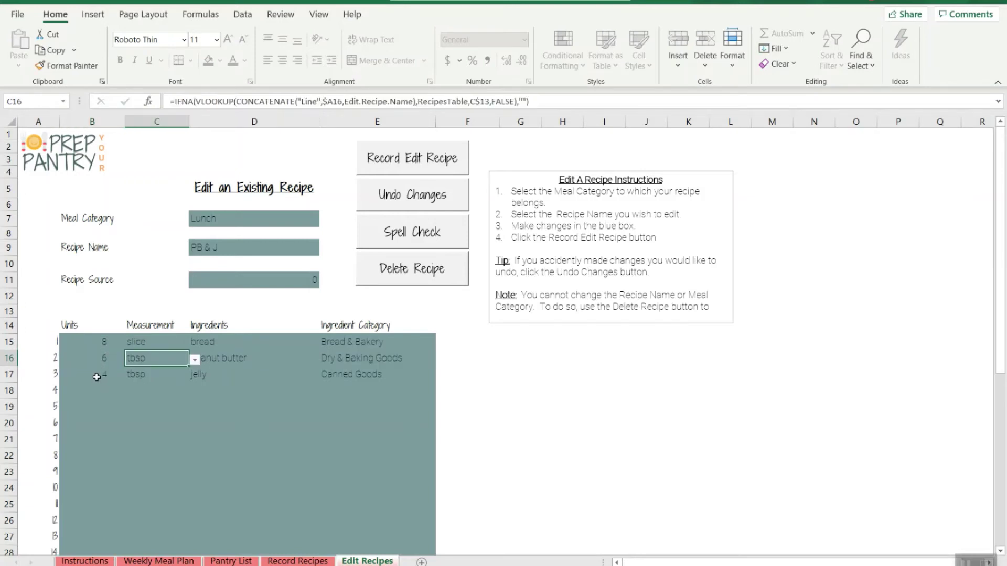
{"action": "left_click", "coordinate": [97, 377]}
{"action": "type", "text": "6"}
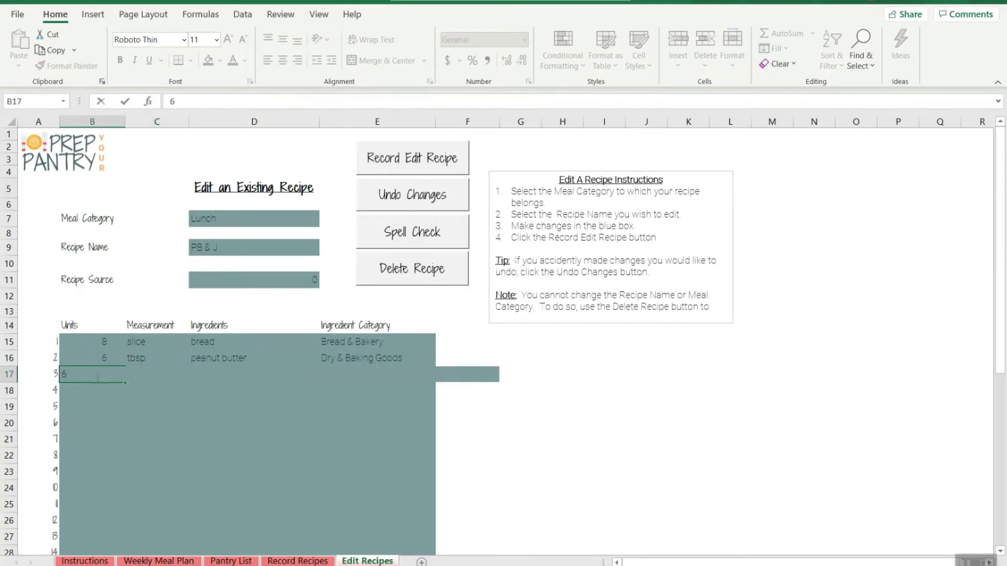
{"action": "key", "text": "Tab"}
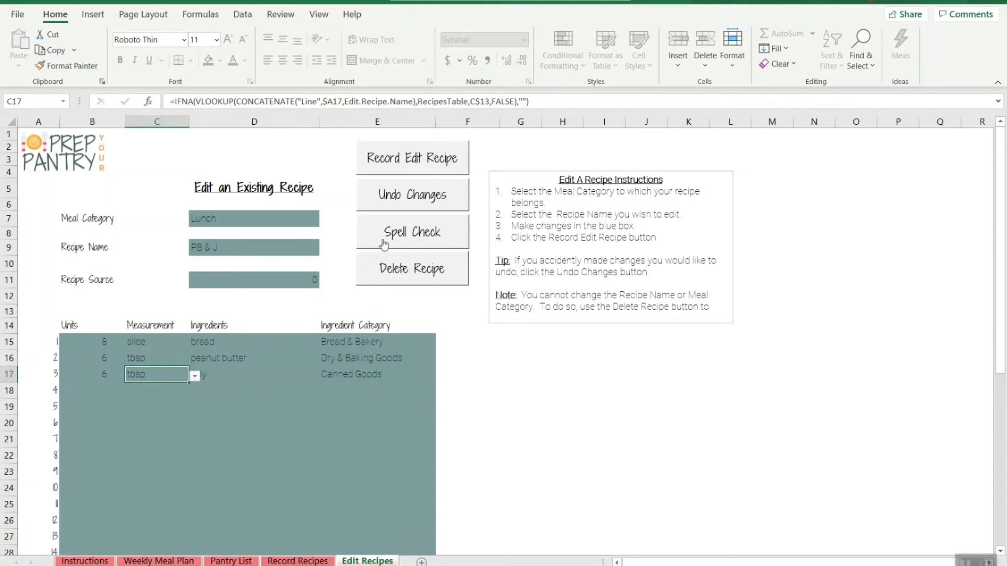
Undo the unrecorded ingredient edits made to the PB & J recipe
{"action": "left_click", "coordinate": [382, 195]}
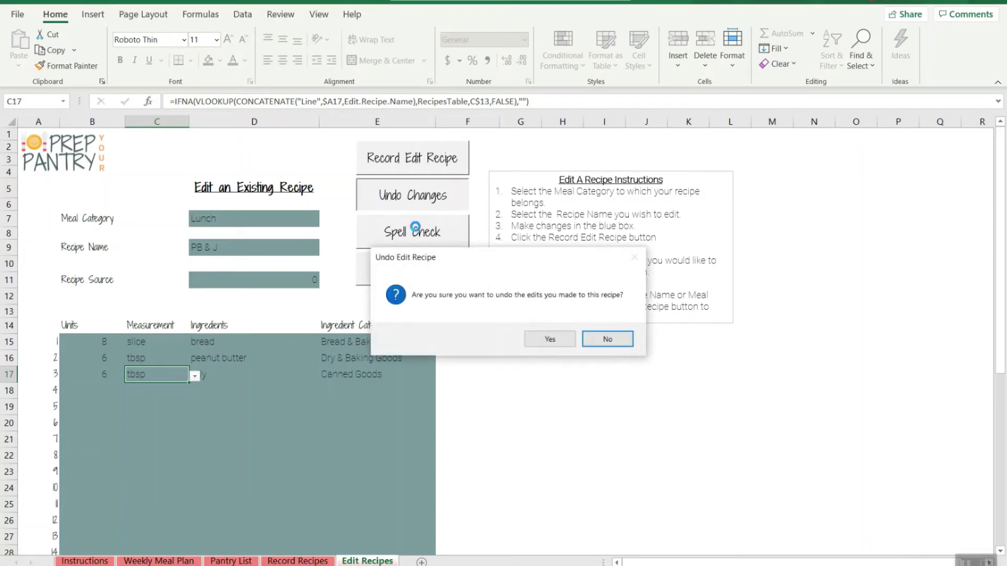
{"action": "left_click", "coordinate": [535, 339]}
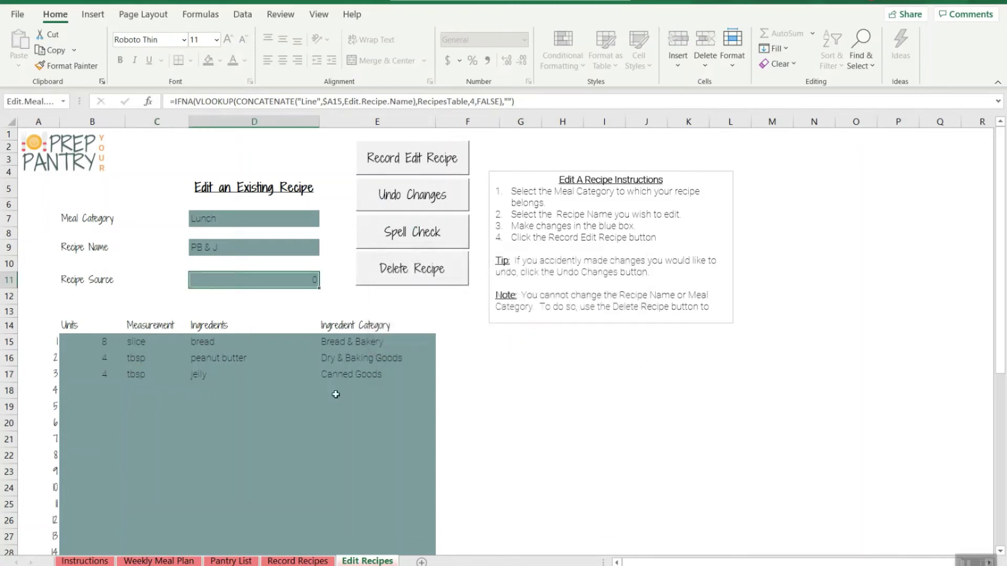
{"action": "left_click", "coordinate": [105, 360]}
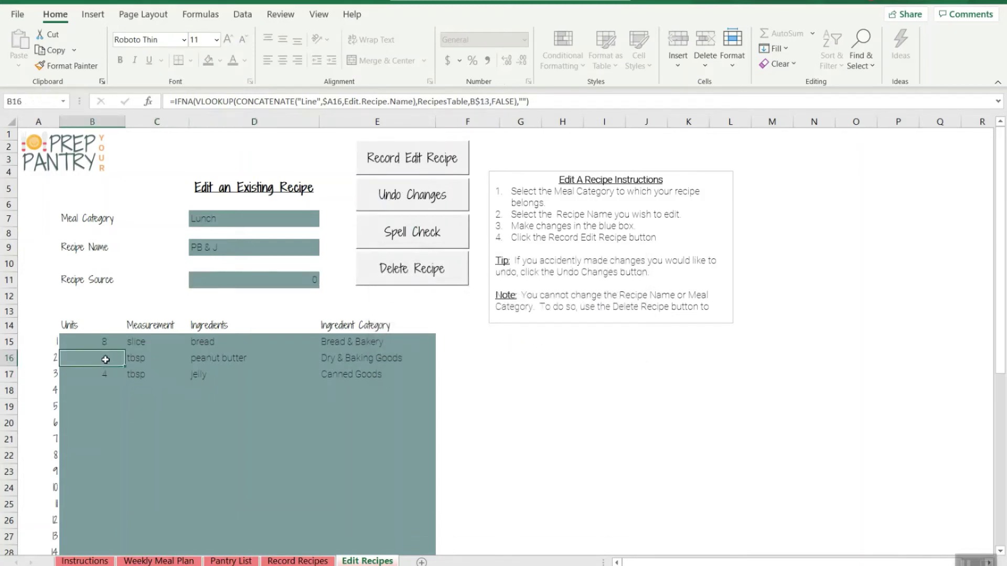
Set the bread units to 6 in the PB & J recipe and record the edited recipe
{"action": "left_click", "coordinate": [105, 341]}
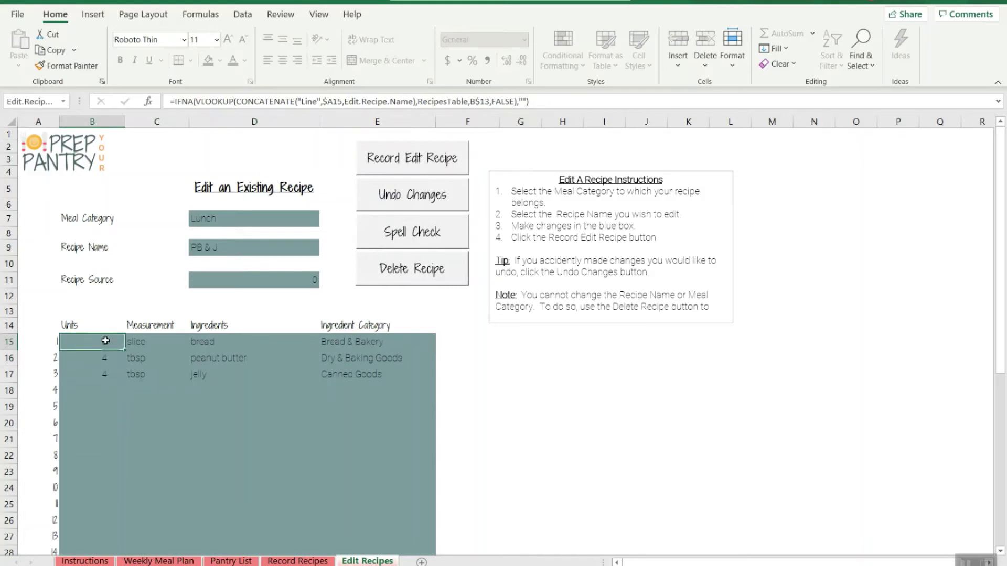
{"action": "type", "text": "6"}
{"action": "key", "text": "Tab"}
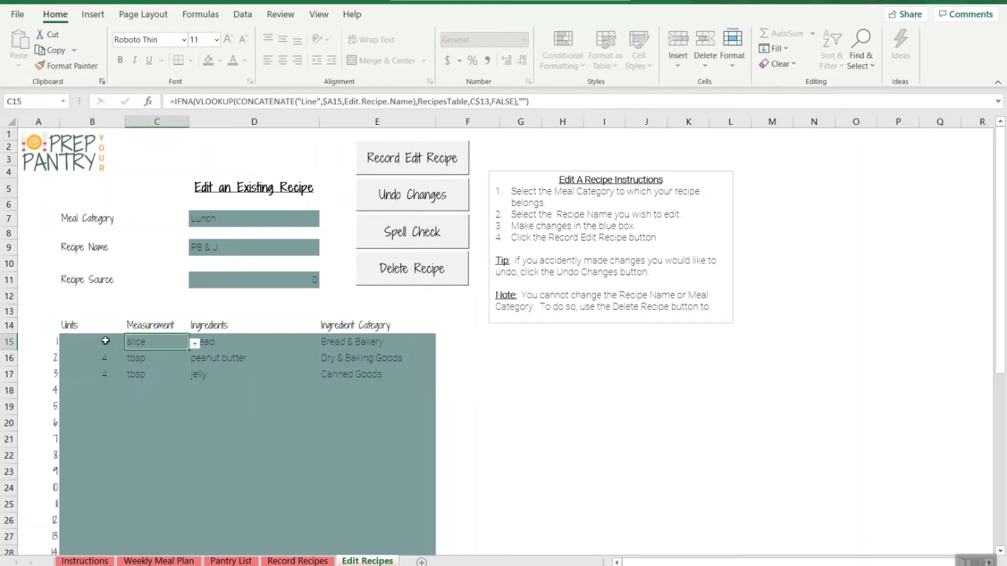
{"action": "left_click", "coordinate": [424, 160]}
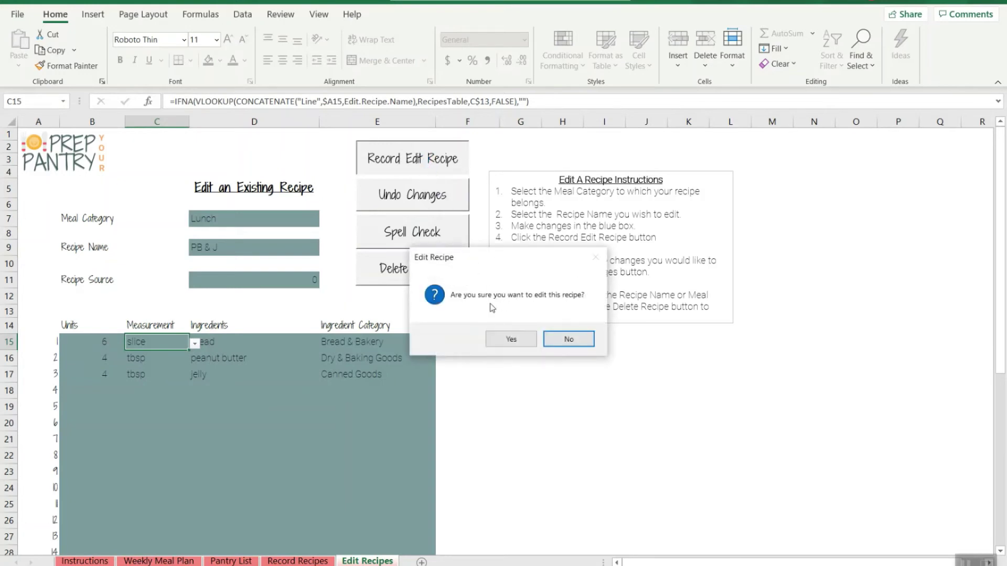
{"action": "left_click", "coordinate": [507, 340]}
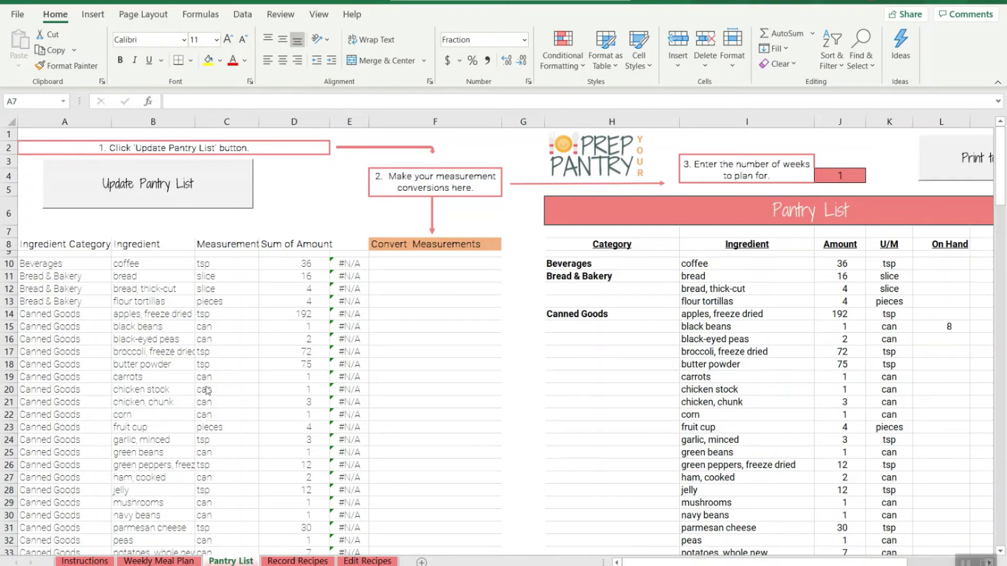
Update the ingredient list on the Pantry List sheet
{"action": "left_click", "coordinate": [140, 189]}
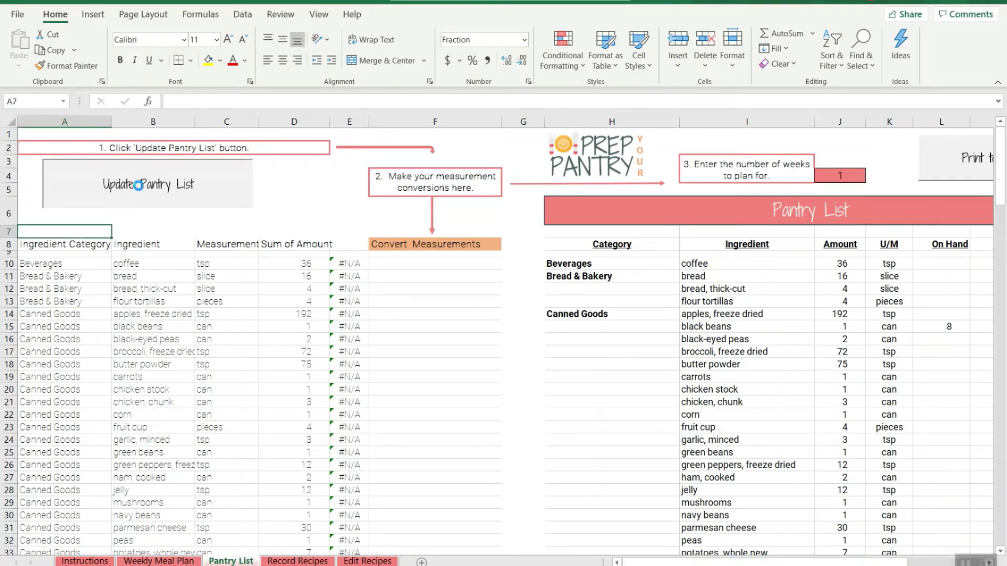
{"action": "left_click", "coordinate": [509, 339]}
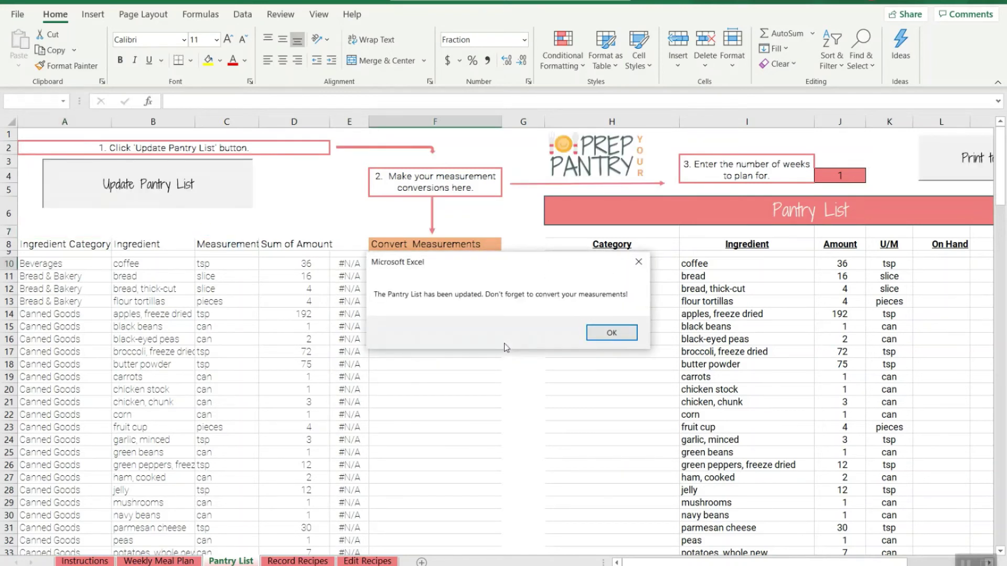
{"action": "left_click", "coordinate": [598, 335]}
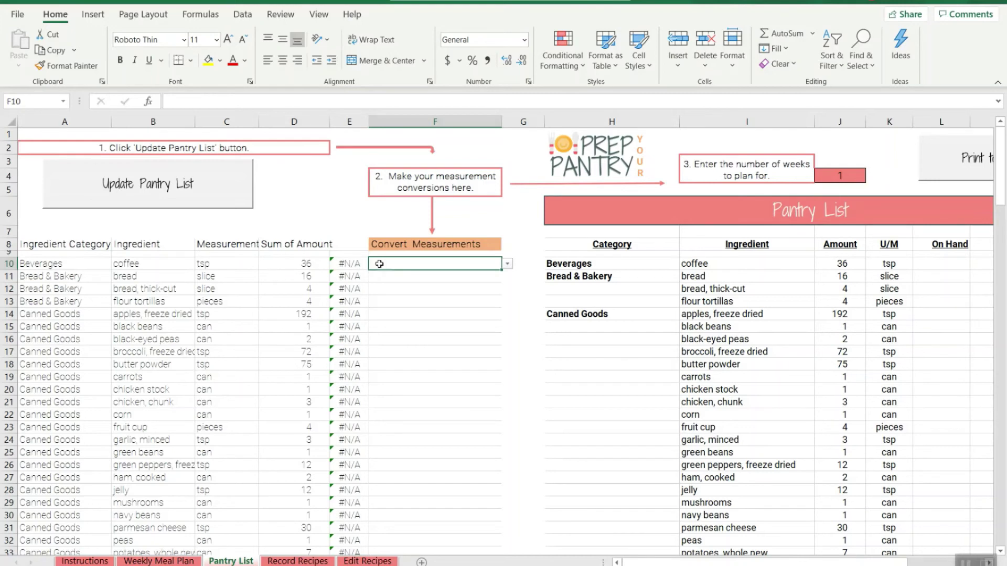
Convert the coffee and freeze-dried apples measurements to oz in the pantry list
{"action": "left_click", "coordinate": [507, 264]}
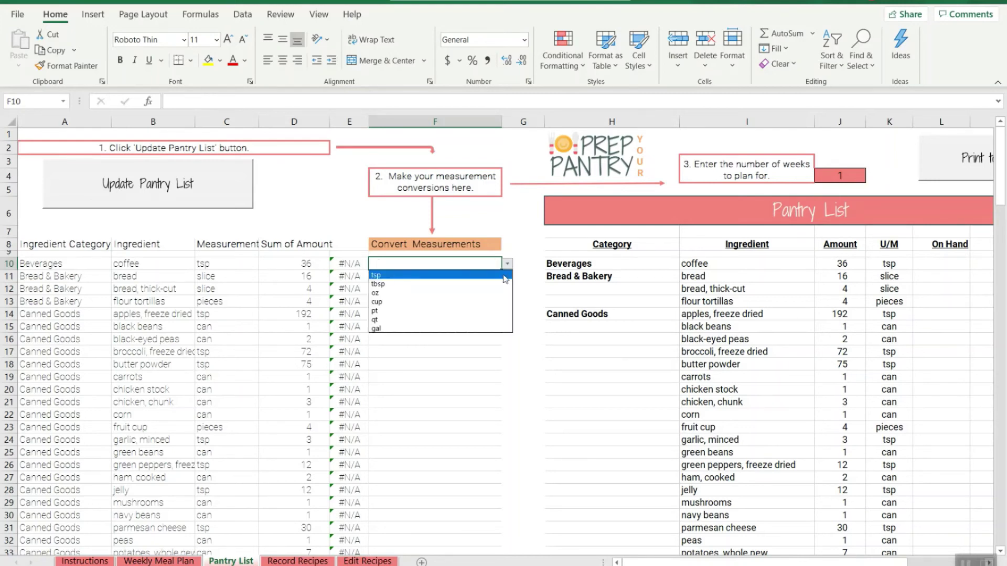
{"action": "left_click", "coordinate": [500, 293]}
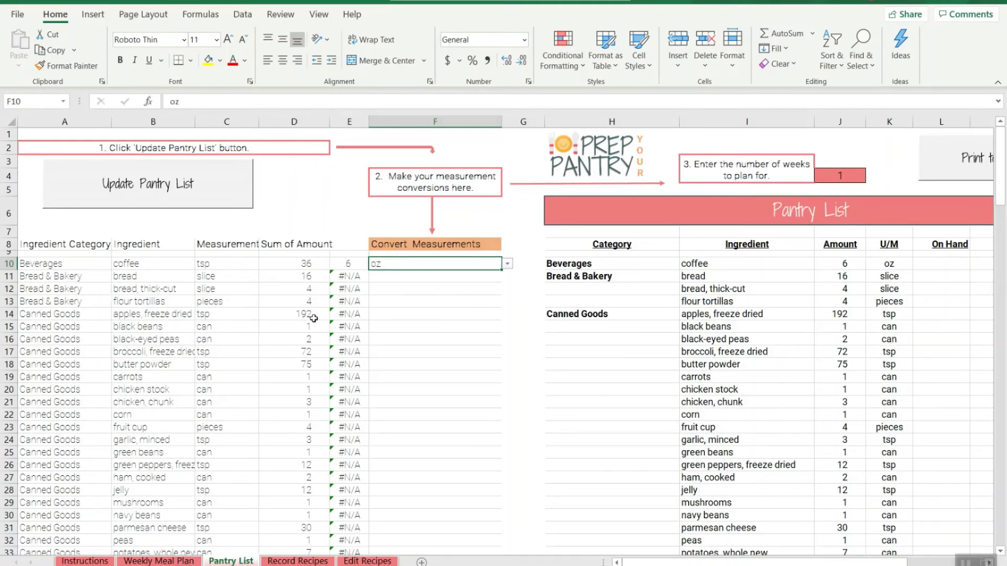
{"action": "left_click", "coordinate": [428, 317]}
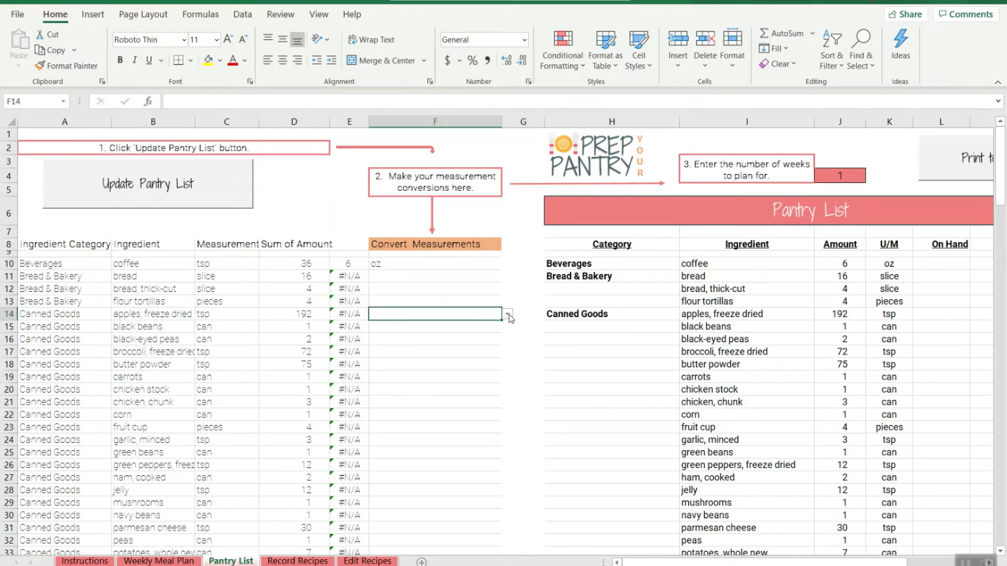
{"action": "left_click", "coordinate": [507, 313]}
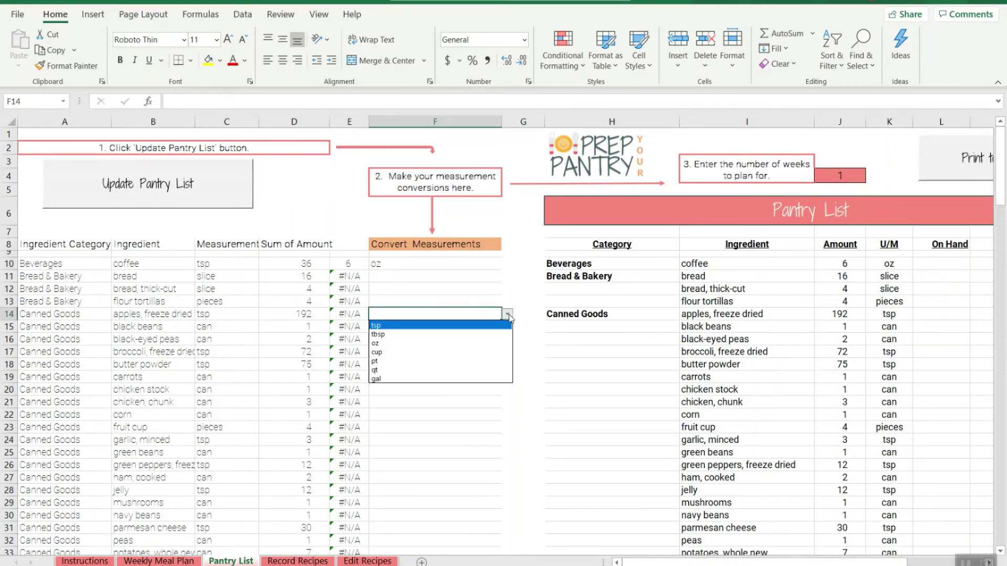
{"action": "left_click", "coordinate": [502, 343]}
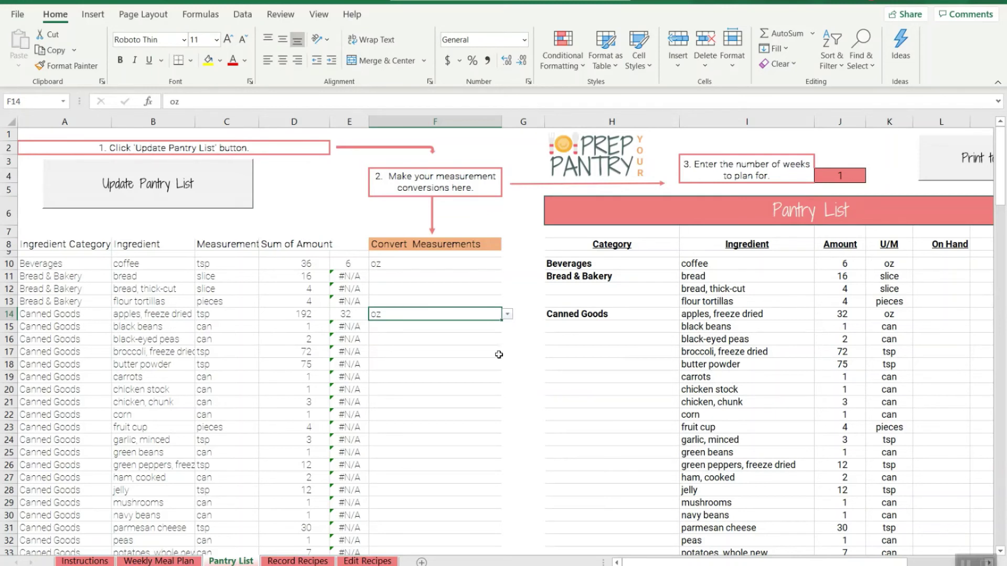
Convert the freeze-dried broccoli measurement to oz and fill that conversion down through the last ingredient, instant yeast
{"action": "left_click", "coordinate": [499, 355]}
{"action": "left_click", "coordinate": [507, 353]}
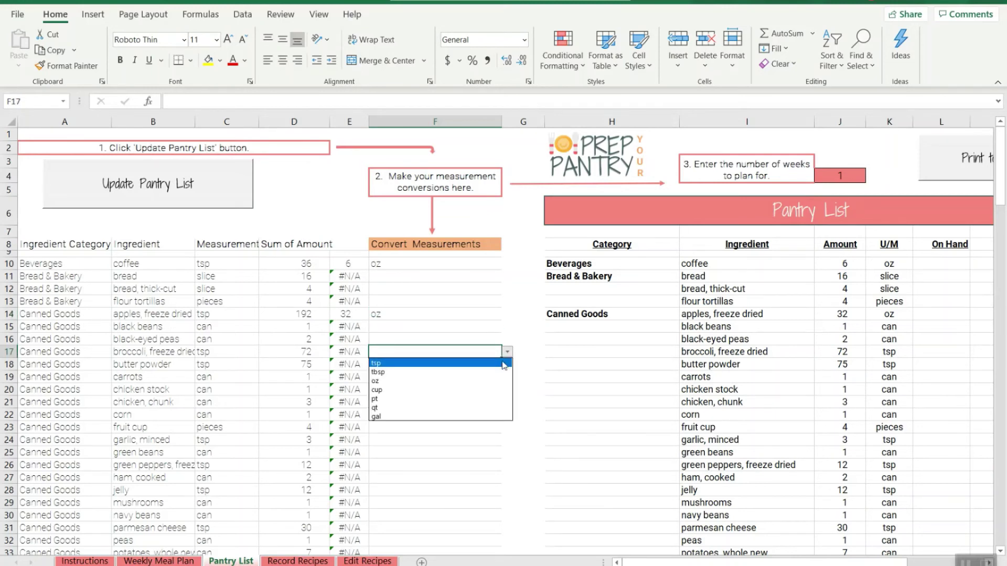
{"action": "left_click", "coordinate": [500, 385]}
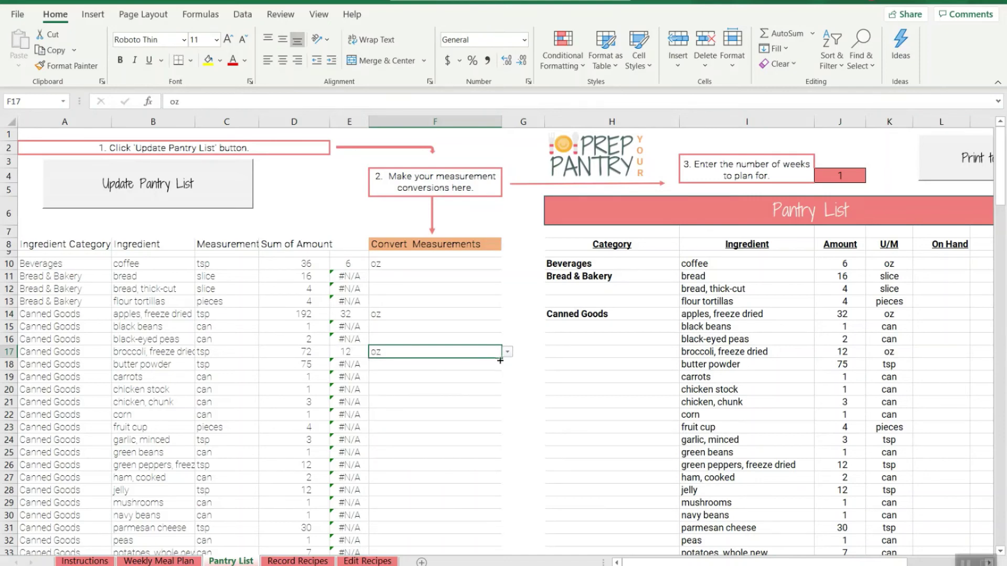
{"action": "left_click_drag", "start_coordinate": [500, 361], "coordinate": [470, 516]}
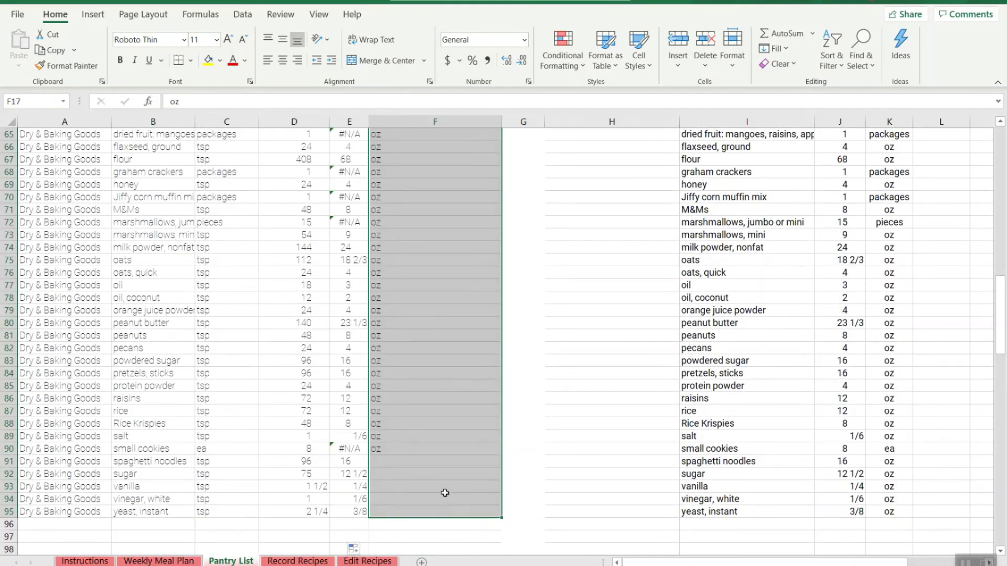
Examine the converted measurements throughout the pantry list and the number-of-weeks, On Hand and To Get fields beside it
{"action": "scroll", "coordinate": [445, 493], "scroll_direction": "up", "scroll_amount": 11}
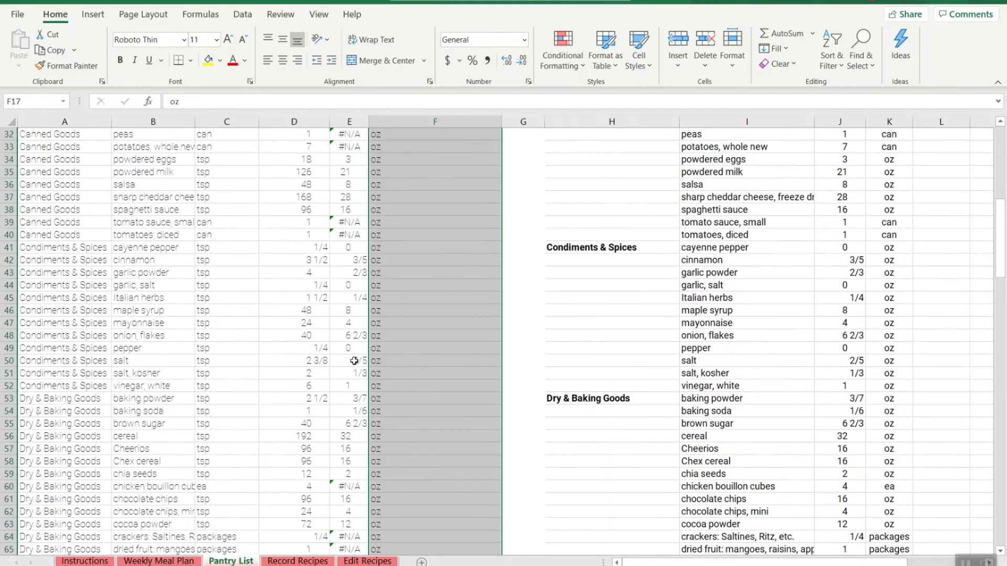
{"action": "scroll", "coordinate": [355, 360], "scroll_direction": "up", "scroll_amount": 10}
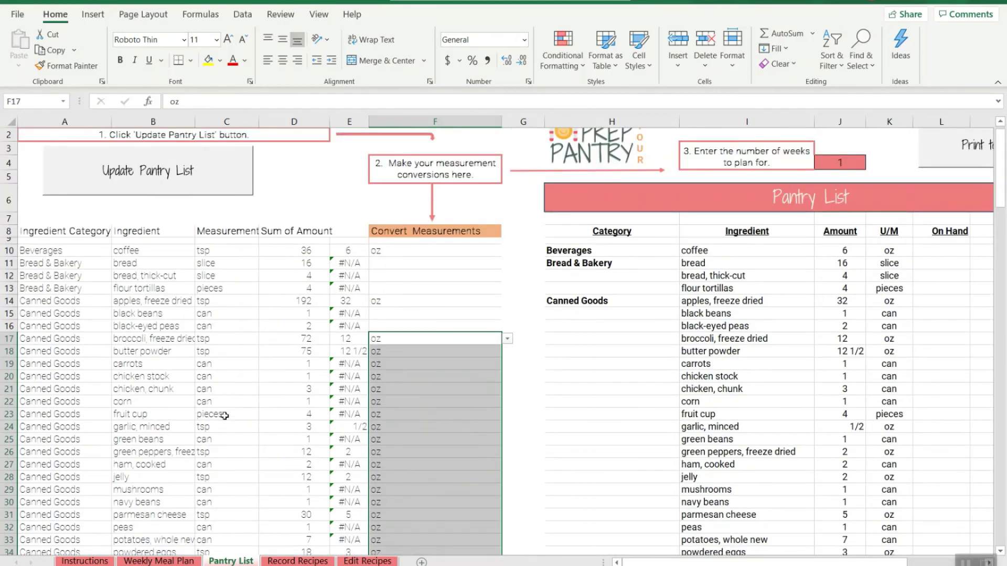
{"action": "left_click", "coordinate": [424, 425]}
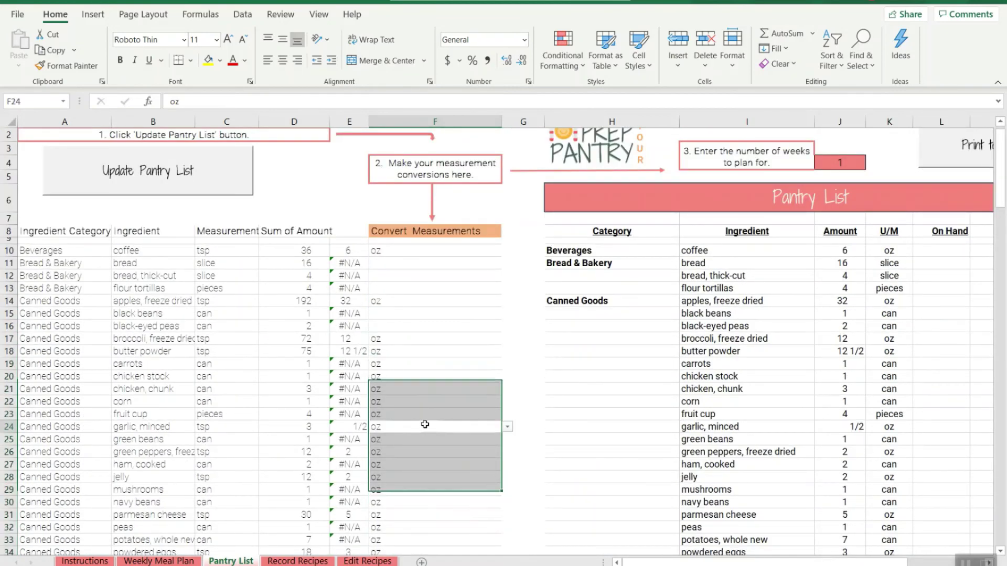
{"action": "scroll", "coordinate": [425, 424], "scroll_direction": "down", "scroll_amount": 1}
{"action": "scroll", "coordinate": [424, 424], "scroll_direction": "down", "scroll_amount": 4}
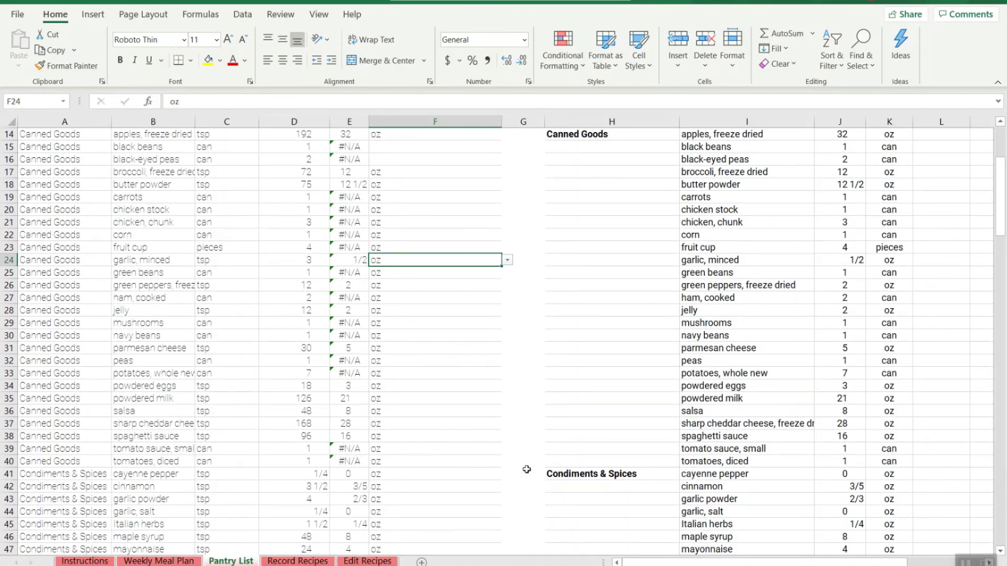
{"action": "scroll", "coordinate": [527, 469], "scroll_direction": "up", "scroll_amount": 5}
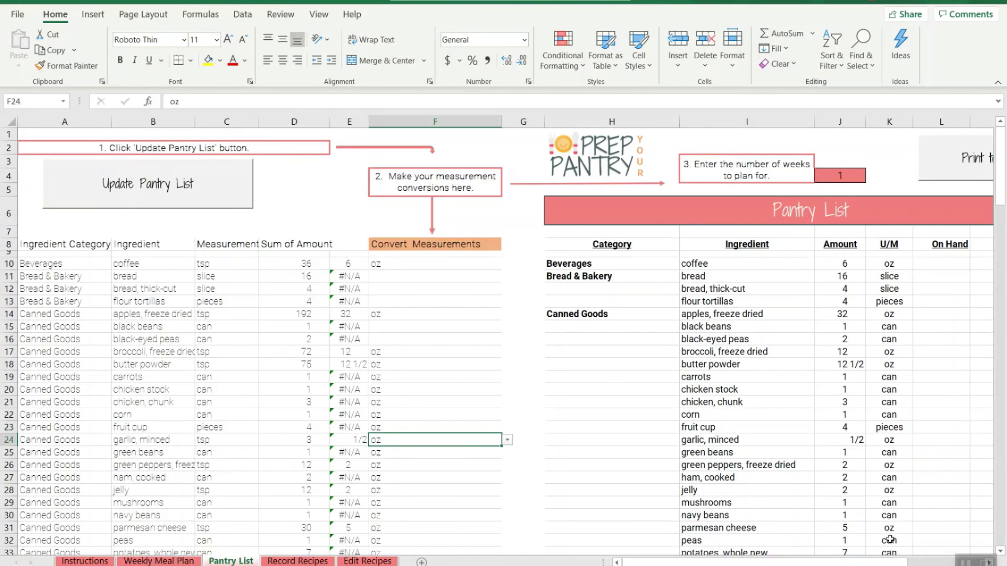
{"action": "left_click_drag", "start_coordinate": [891, 563], "coordinate": [927, 564]}
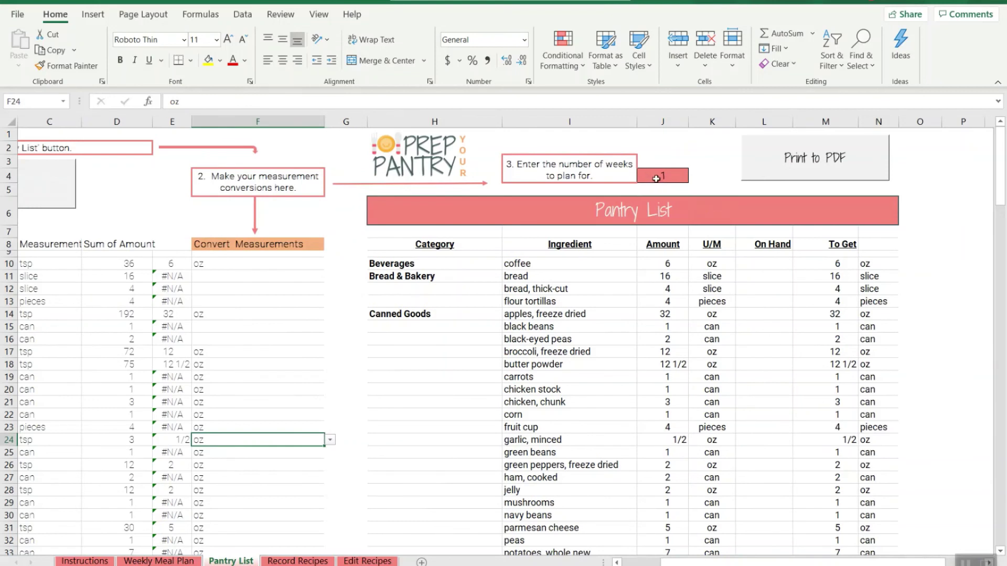
Set the pantry list to 4 weeks and enter On Hand amounts of 2 for black beans, 2 for black-eyed peas and 1 for carrots
{"action": "left_click", "coordinate": [655, 179]}
{"action": "type", "text": "4"}
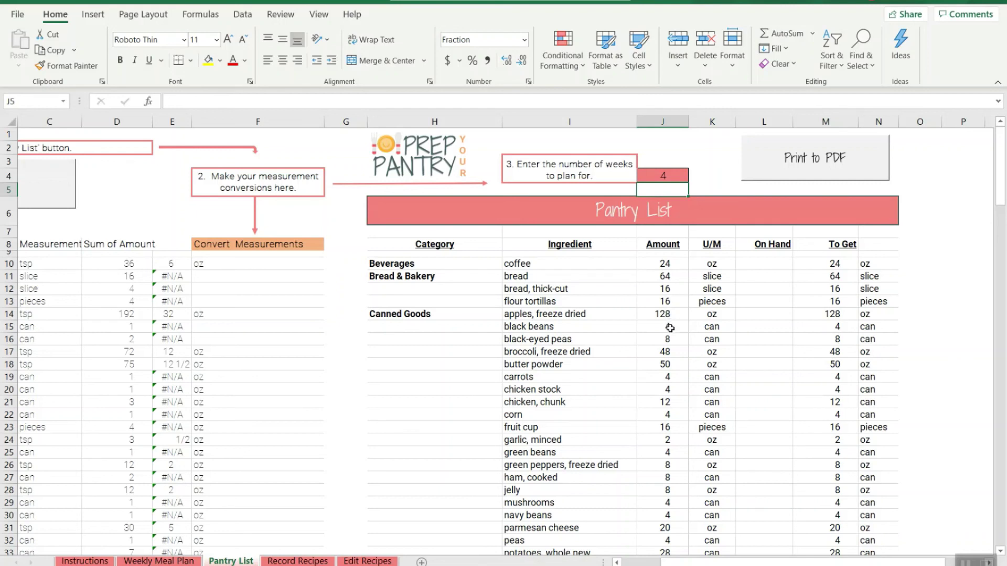
{"action": "left_click", "coordinate": [769, 327]}
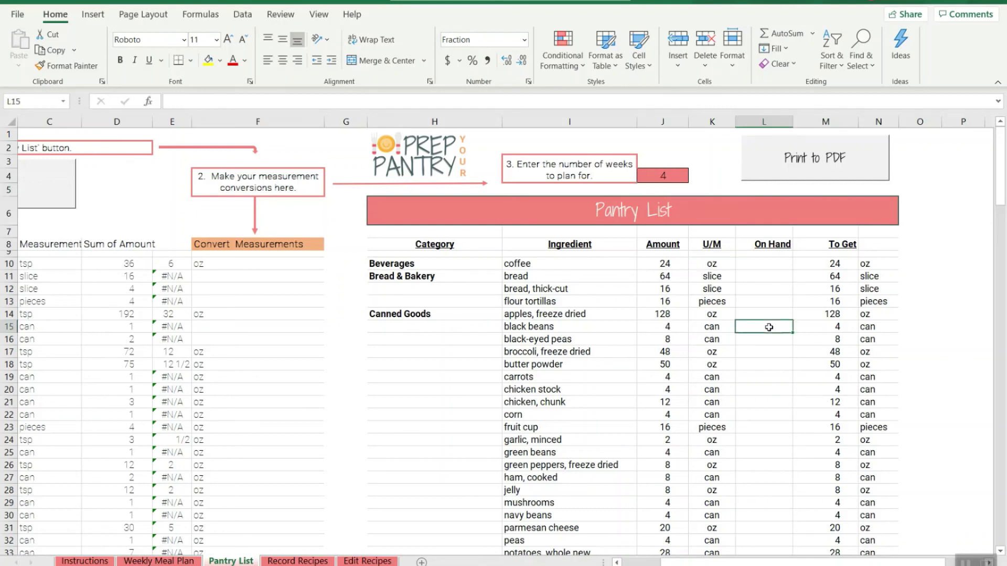
{"action": "type", "text": "2"}
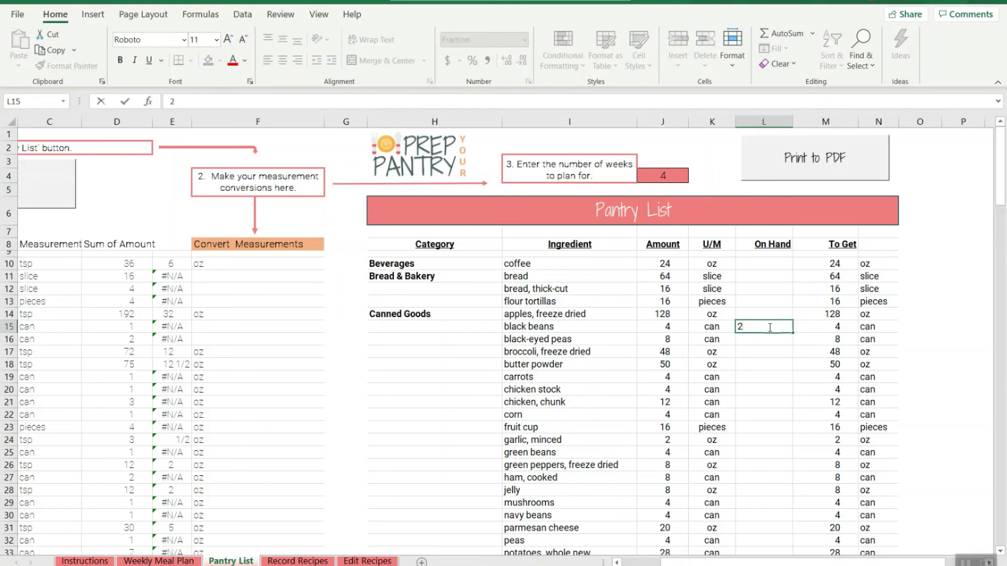
{"action": "key", "text": "Return"}
{"action": "type", "text": "2"}
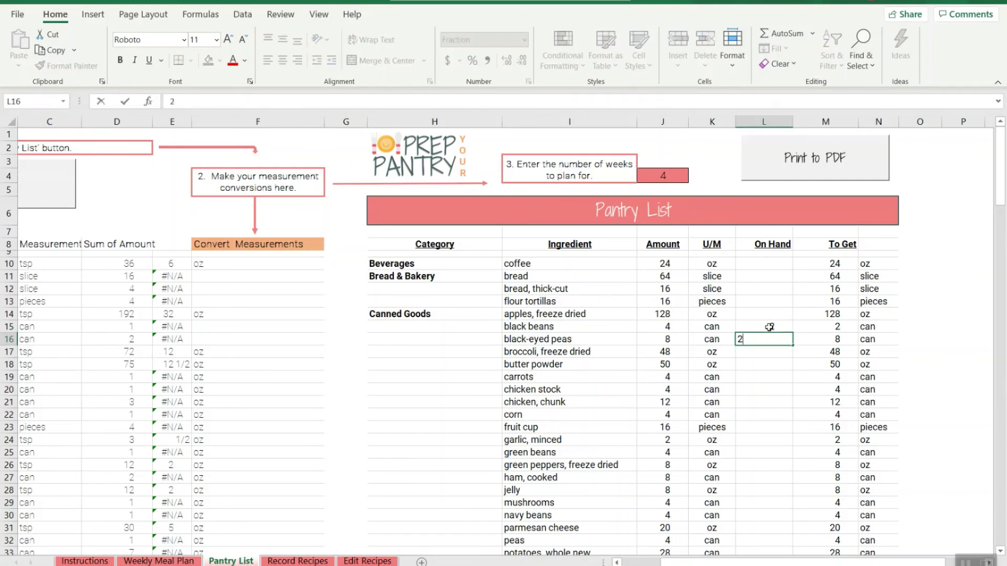
{"action": "key", "text": "Return"}
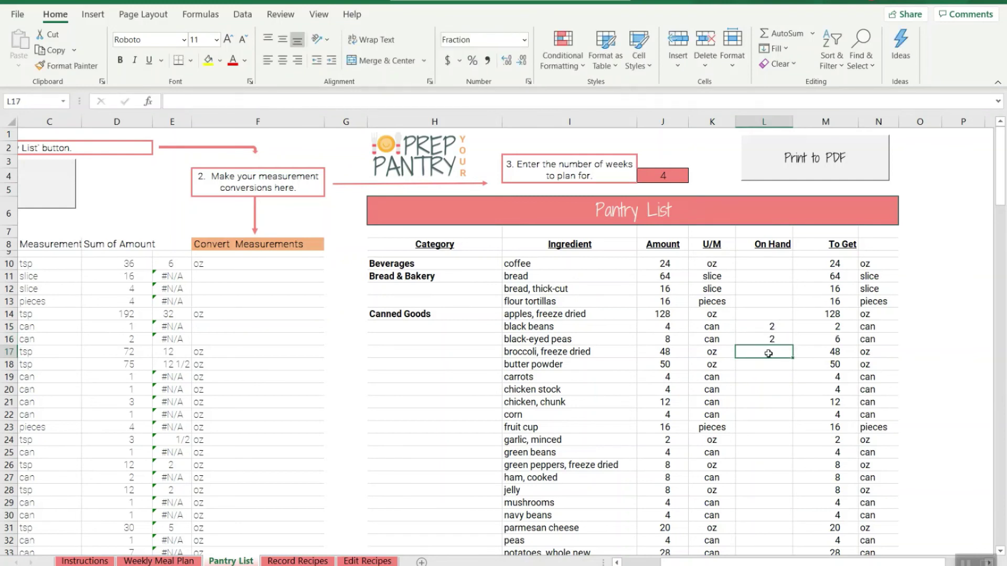
{"action": "left_click", "coordinate": [768, 378]}
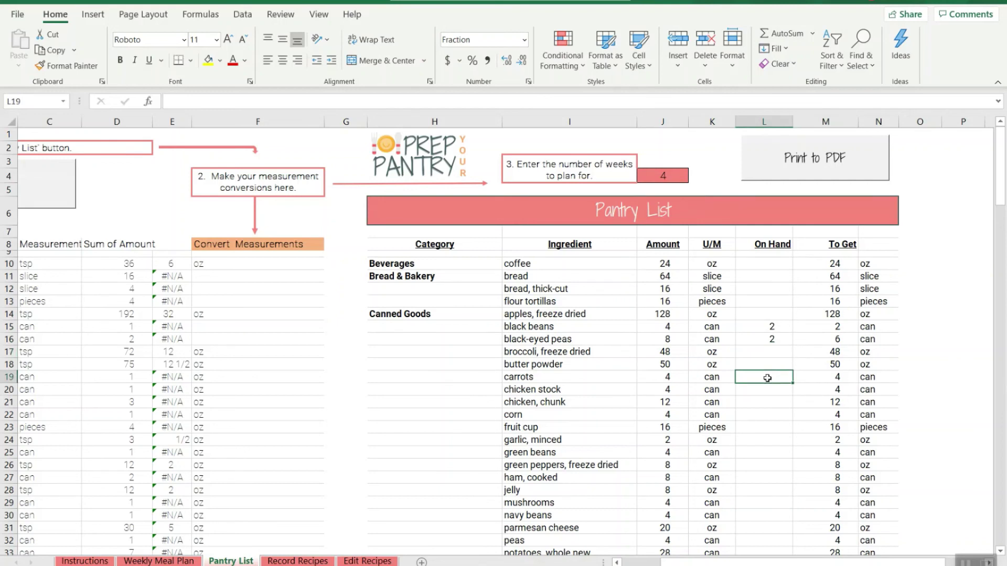
{"action": "type", "text": "1"}
{"action": "key", "text": "Return"}
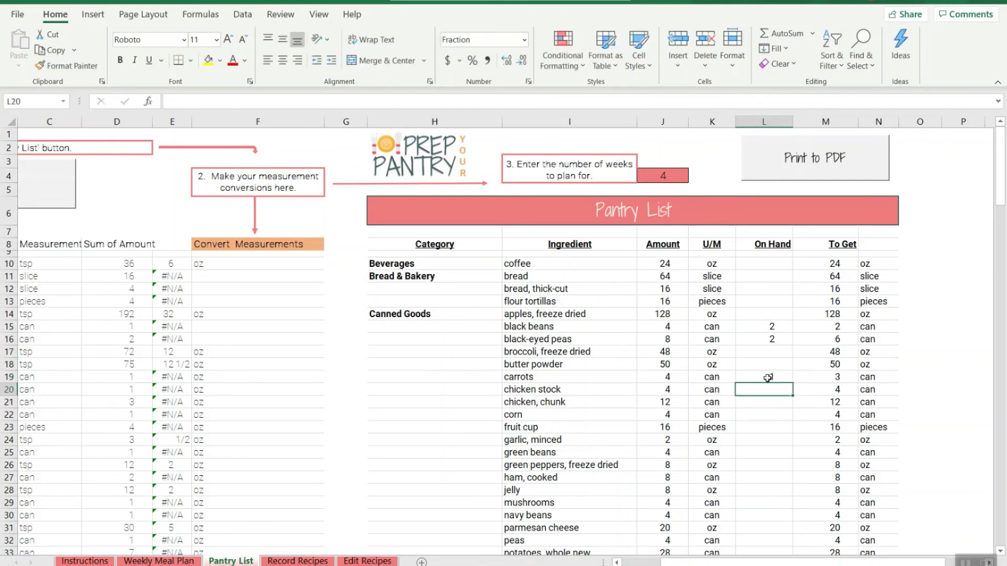
Save the pantry list as a PDF with the file name "Week 1" and look through both of its pages
{"action": "left_click", "coordinate": [797, 160]}
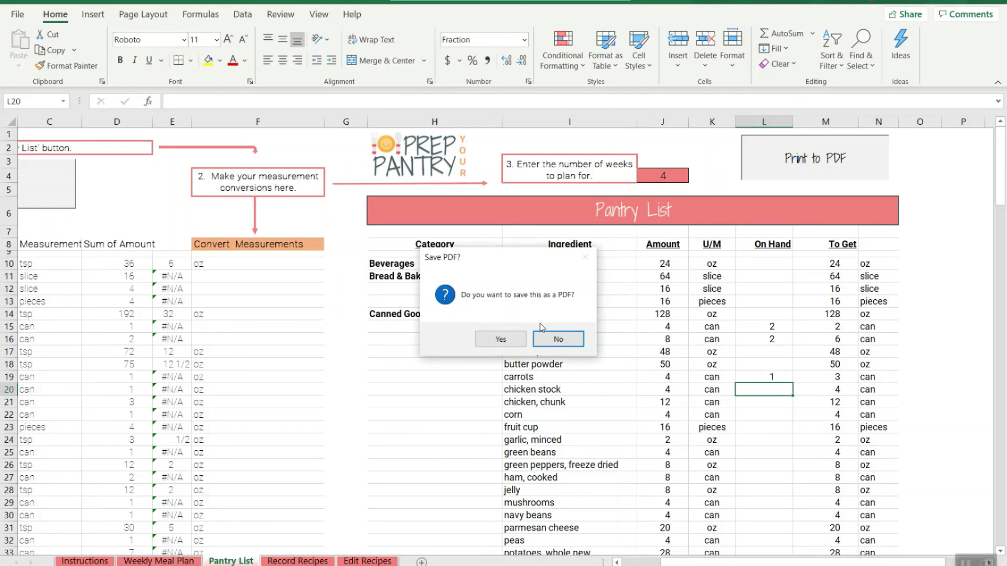
{"action": "left_click", "coordinate": [502, 339]}
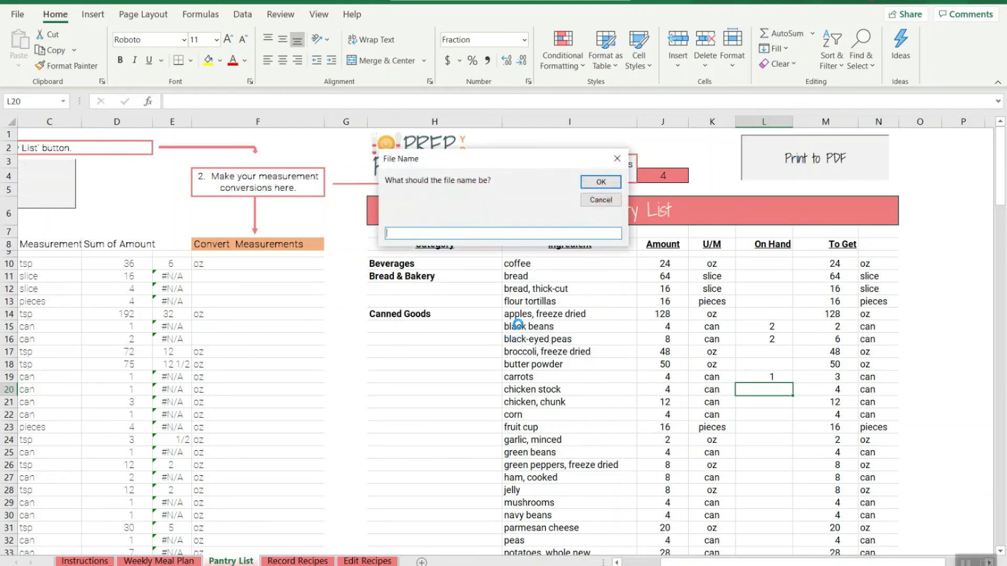
{"action": "type", "text": "Week 1"}
{"action": "left_click", "coordinate": [587, 185]}
{"action": "scroll", "coordinate": [573, 249], "scroll_direction": "down", "scroll_amount": 10}
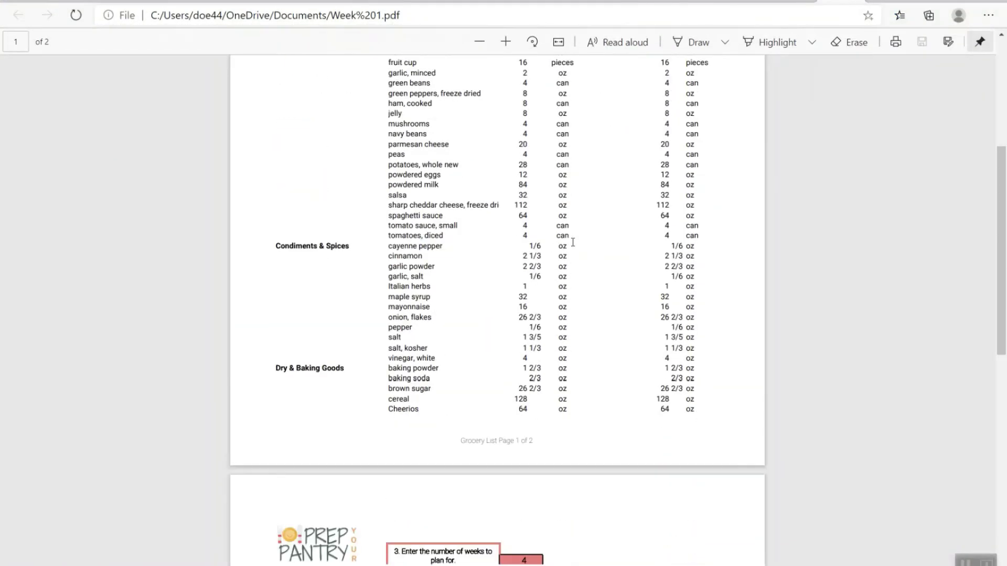
{"action": "scroll", "coordinate": [573, 248], "scroll_direction": "down", "scroll_amount": 7}
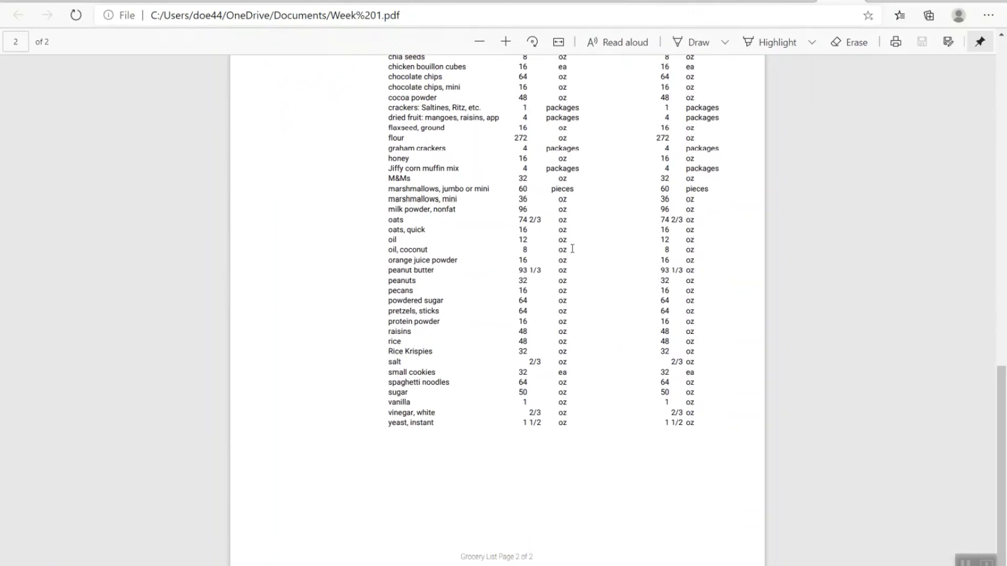